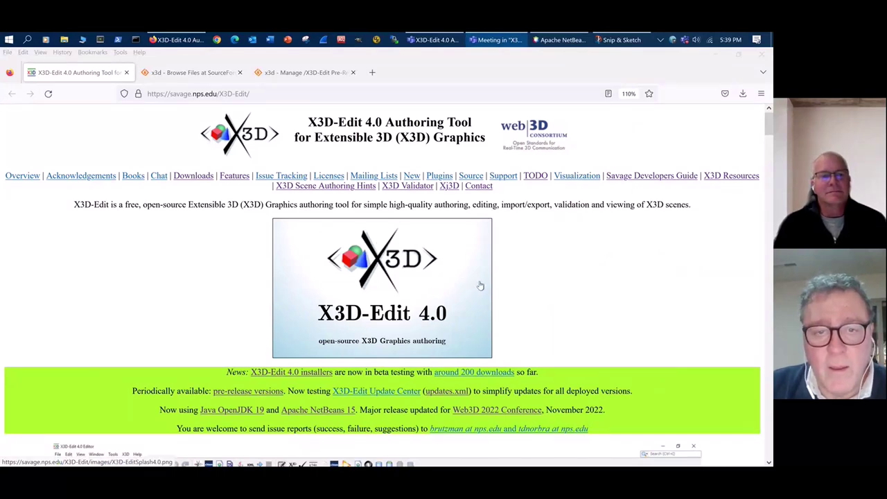
Step: Review the X3D-Edit home page from the introduction down to the installer and Update Center section
{"action": "left_click", "coordinate": [535, 302]}
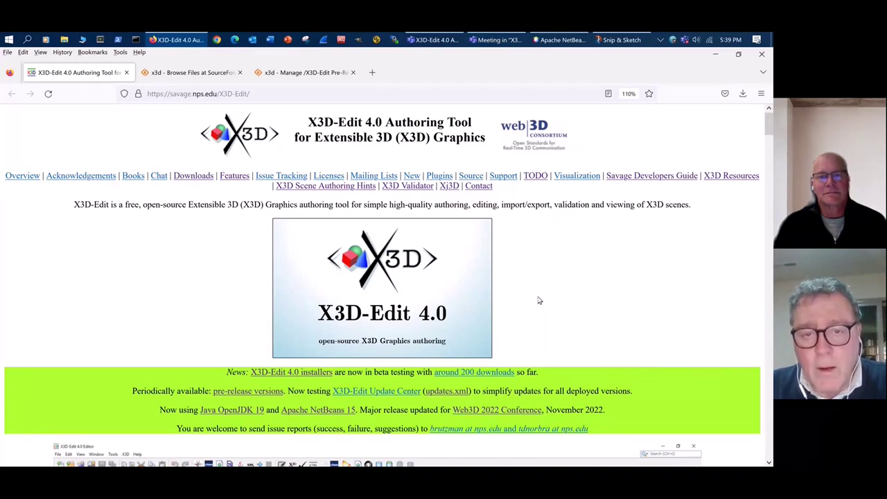
{"action": "scroll", "coordinate": [539, 300], "scroll_direction": "down", "scroll_amount": 5}
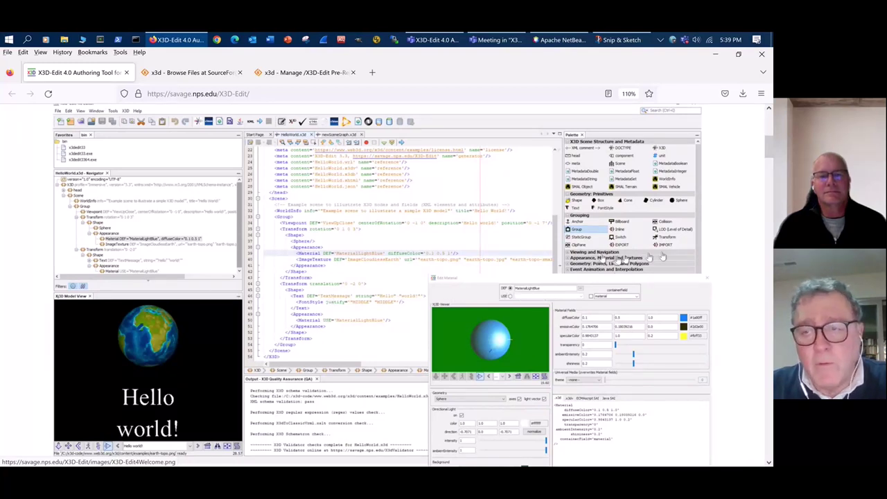
{"action": "left_click_drag", "start_coordinate": [768, 148], "coordinate": [767, 148]}
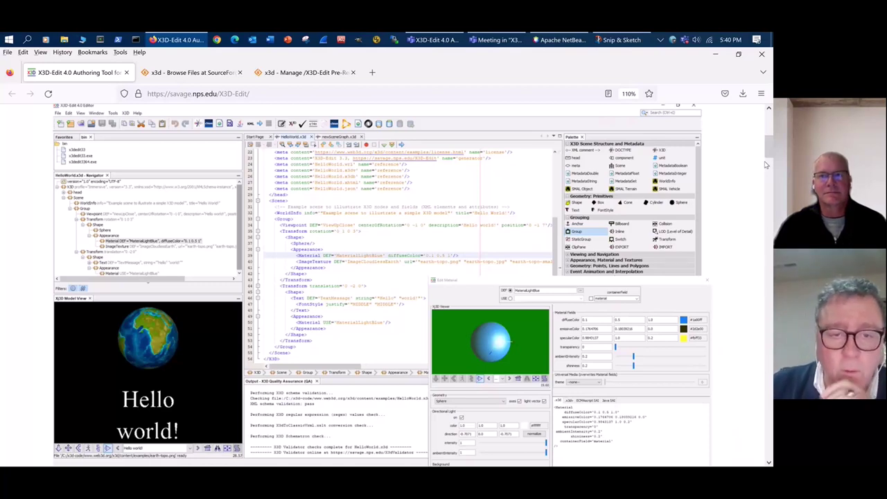
{"action": "scroll", "coordinate": [766, 164], "scroll_direction": "down", "scroll_amount": 5}
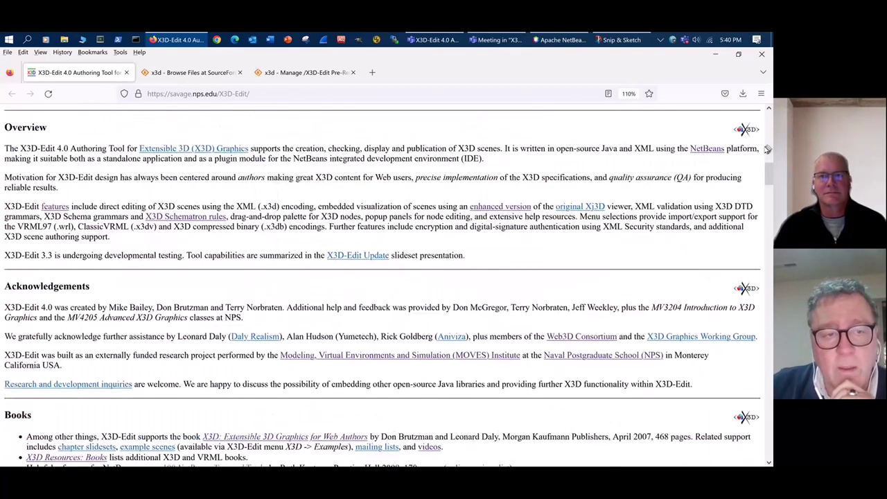
{"action": "scroll", "coordinate": [767, 150], "scroll_direction": "down", "scroll_amount": 6}
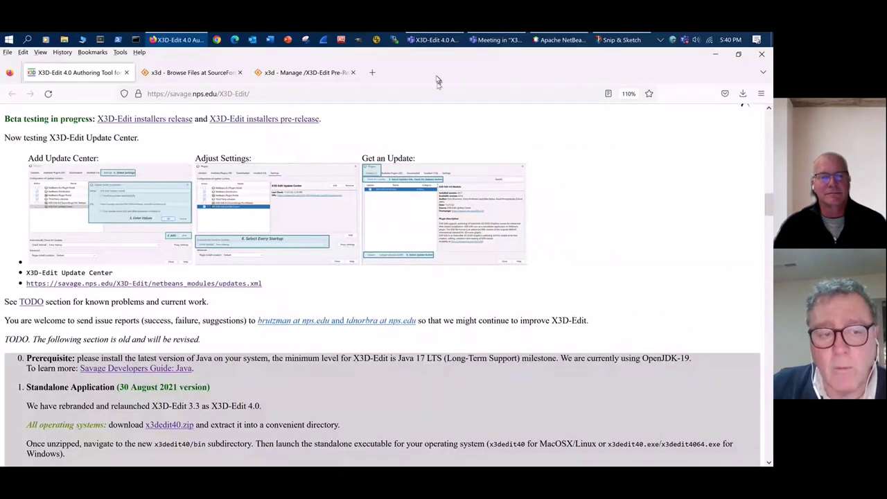
Step: Go to the x3d files page on SourceForge and download the latest version, x3deditmodulesuite.zip
{"action": "left_click", "coordinate": [191, 73]}
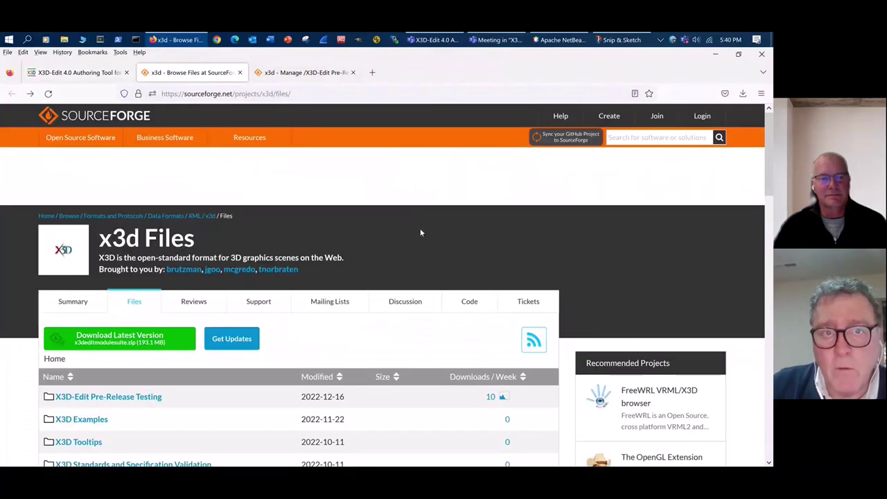
{"action": "left_click", "coordinate": [311, 94]}
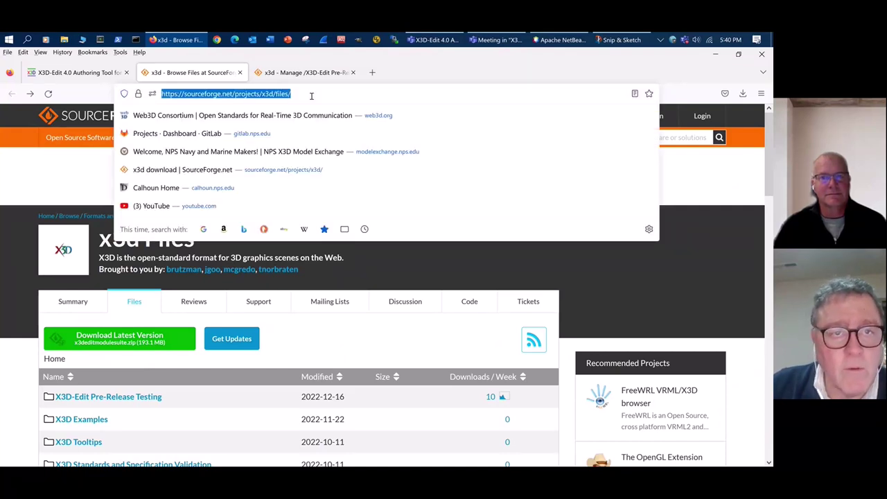
{"action": "left_click", "coordinate": [311, 94]}
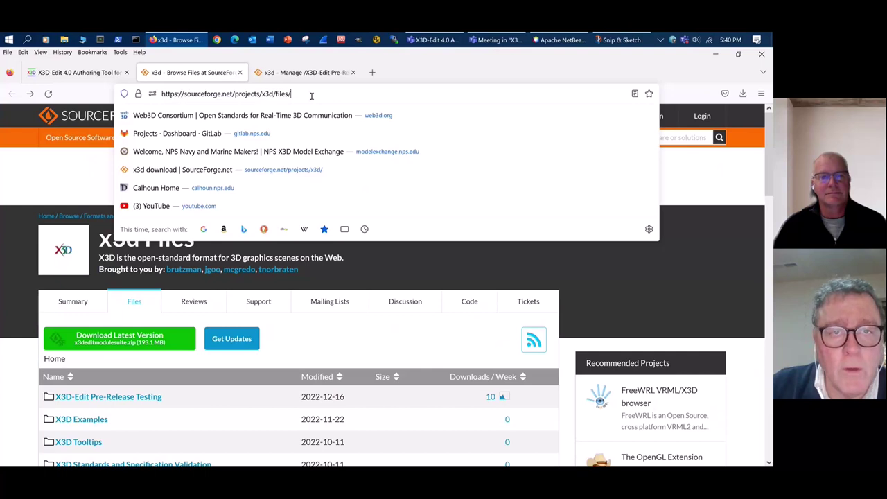
{"action": "left_click", "coordinate": [693, 242]}
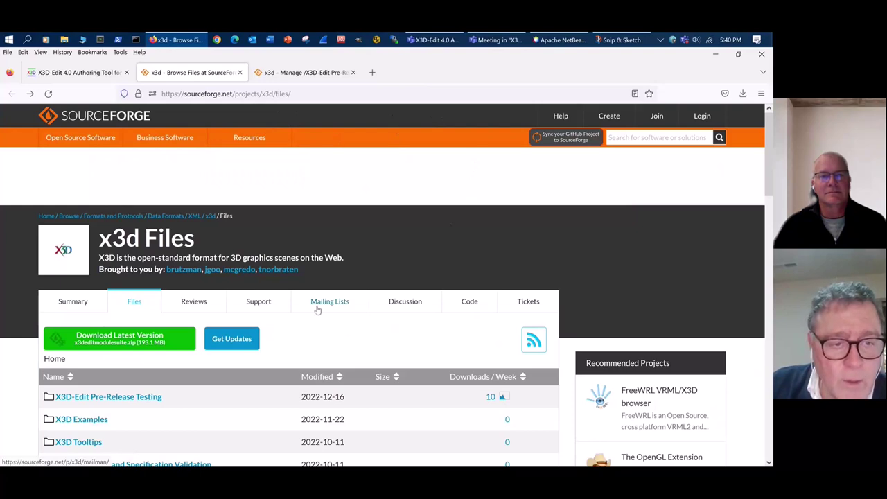
{"action": "left_click", "coordinate": [152, 347]}
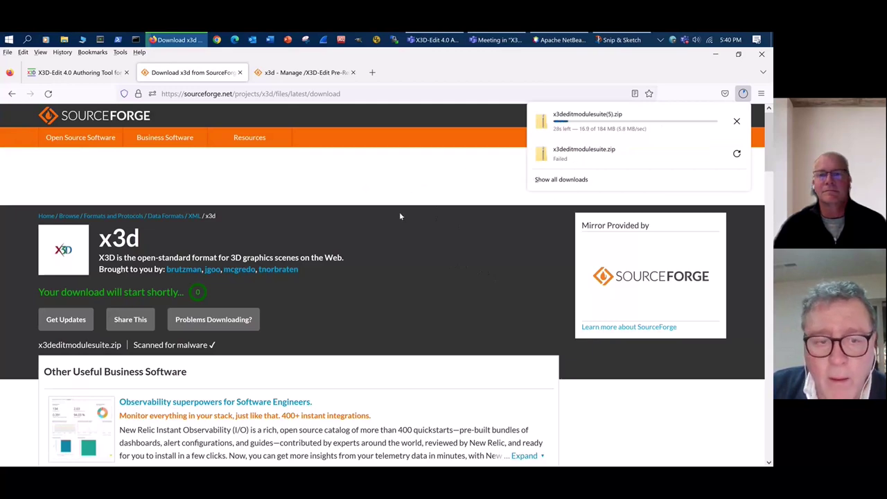
Step: Return to the x3d files list and read the X3D-Edit 4.0 Beta Distribution's Java prerequisites and installation directions
{"action": "scroll", "coordinate": [399, 216], "scroll_direction": "down", "scroll_amount": 1}
{"action": "scroll", "coordinate": [387, 212], "scroll_direction": "down", "scroll_amount": 2}
{"action": "scroll", "coordinate": [217, 173], "scroll_direction": "up", "scroll_amount": 1}
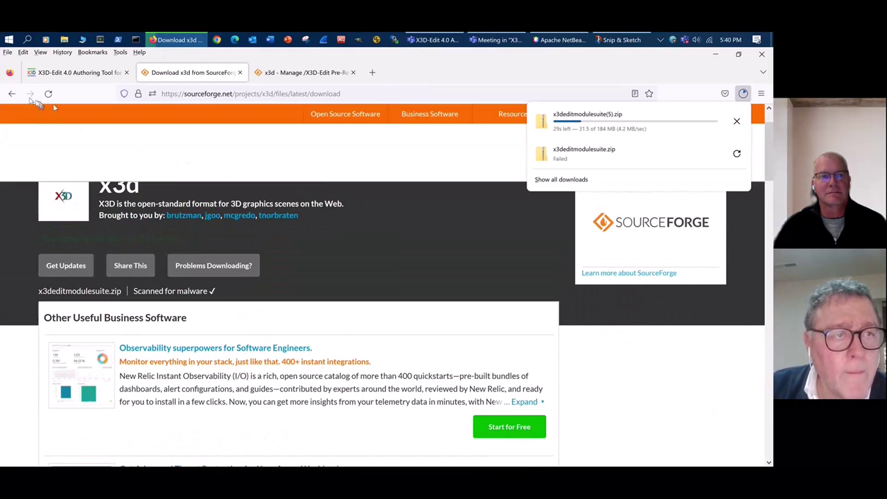
{"action": "left_click", "coordinate": [11, 94]}
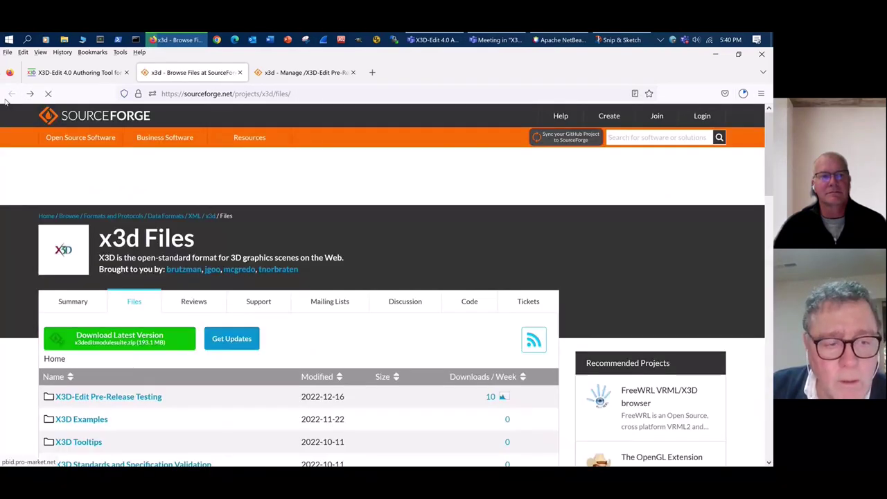
{"action": "scroll", "coordinate": [475, 177], "scroll_direction": "down", "scroll_amount": 5}
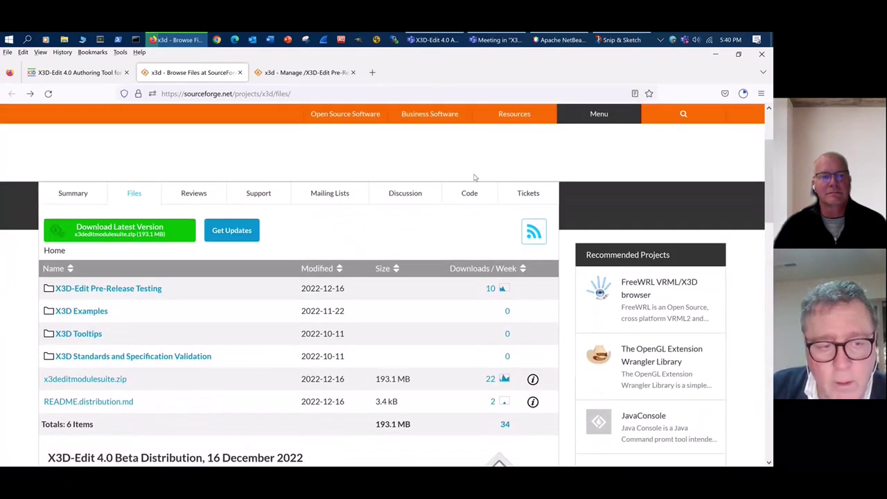
{"action": "scroll", "coordinate": [474, 178], "scroll_direction": "down", "scroll_amount": 2}
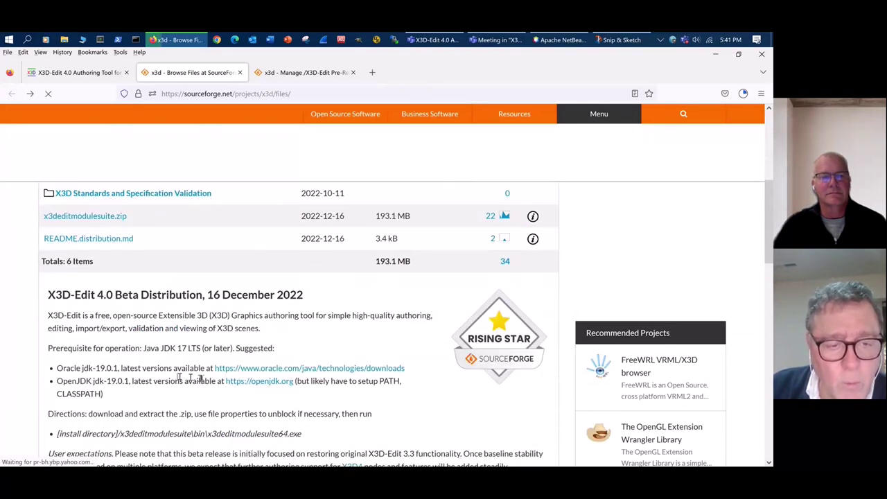
{"action": "left_click_drag", "start_coordinate": [203, 369], "coordinate": [55, 374]}
{"action": "left_click", "coordinate": [81, 370]}
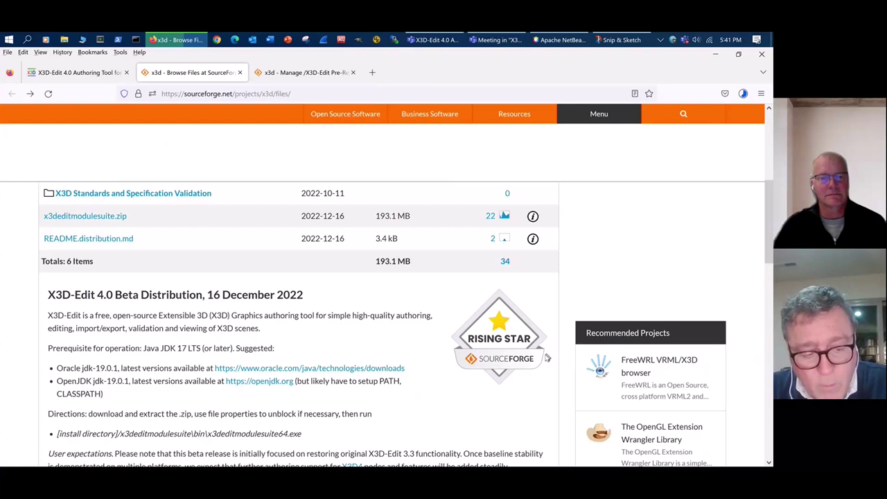
{"action": "key", "text": "alt+Tab"}
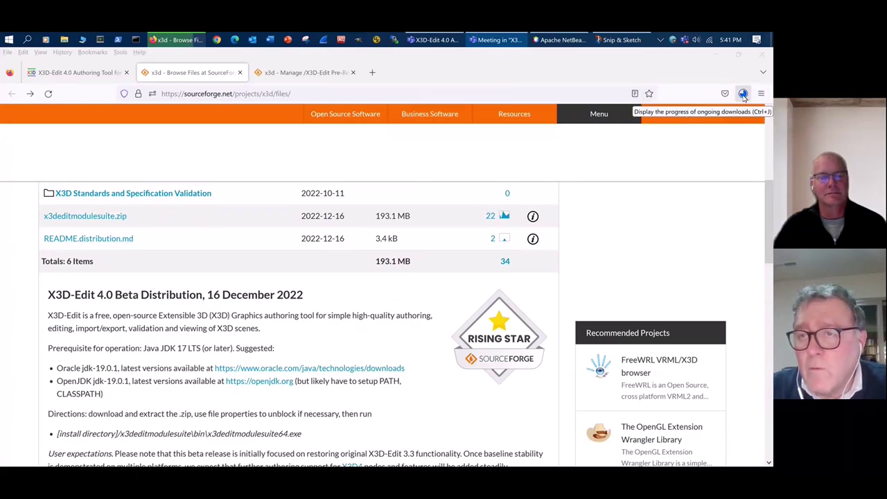
{"action": "left_click", "coordinate": [743, 94]}
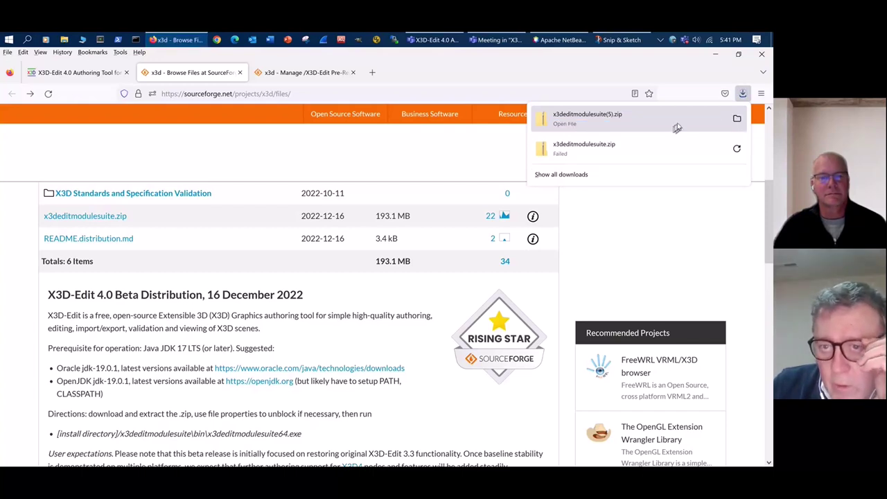
{"action": "left_click", "coordinate": [737, 119]}
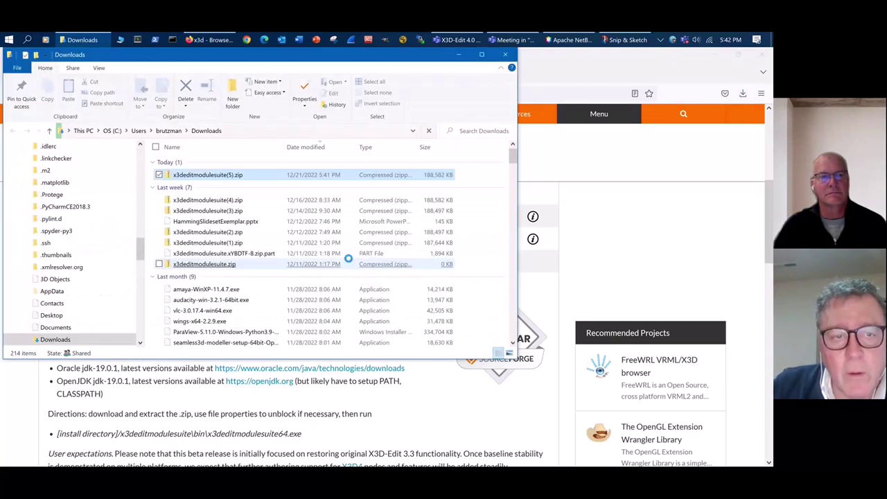
{"action": "double_click", "coordinate": [208, 174]}
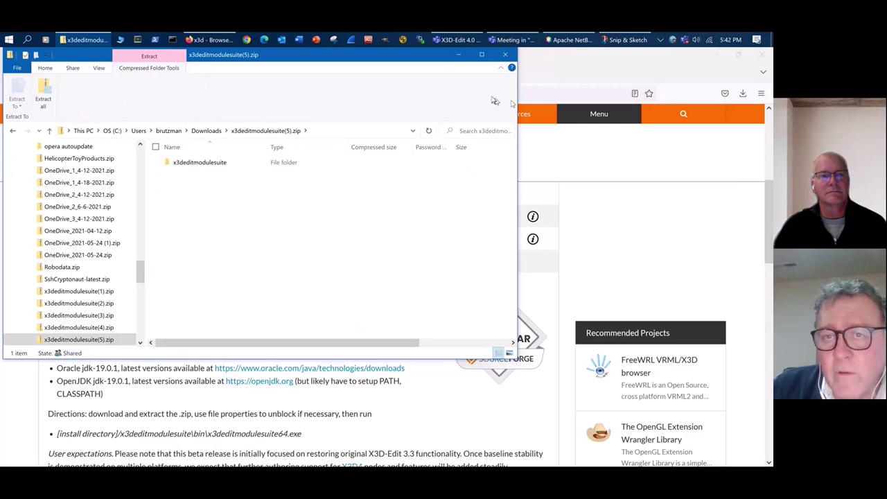
{"action": "left_click", "coordinate": [689, 85]}
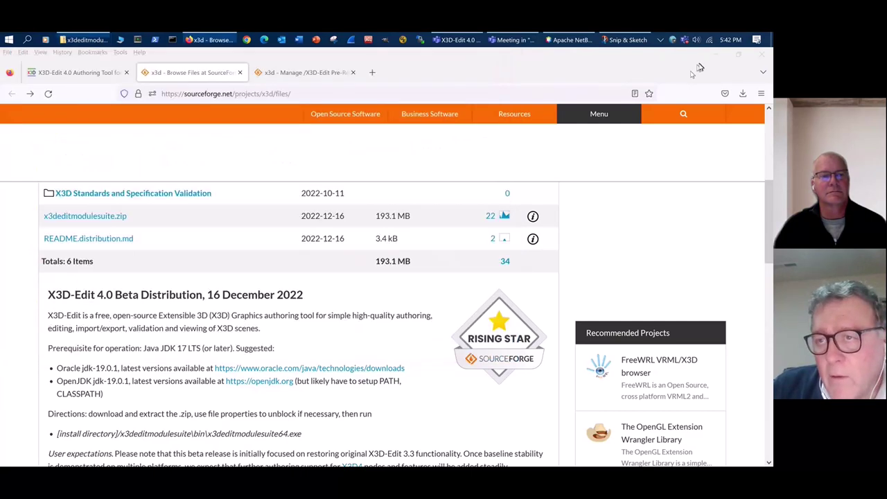
Step: Show the downloaded x3deditmodulesuite(5).zip in its folder and unblock it in the file properties
{"action": "left_click", "coordinate": [743, 94]}
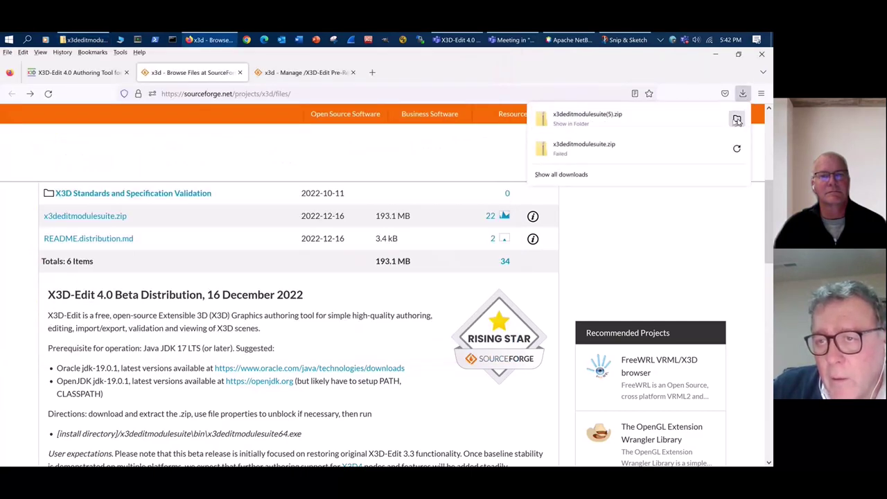
{"action": "left_click", "coordinate": [737, 119]}
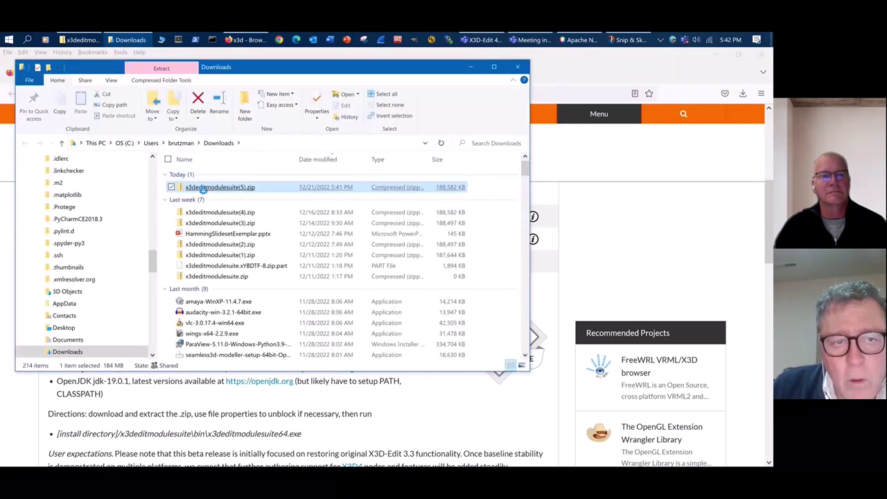
{"action": "right_click", "coordinate": [204, 194]}
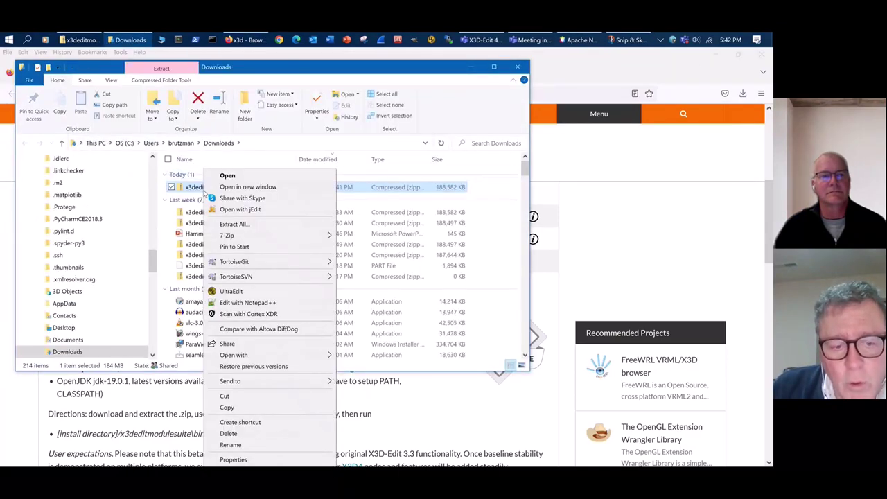
{"action": "left_click", "coordinate": [305, 460]}
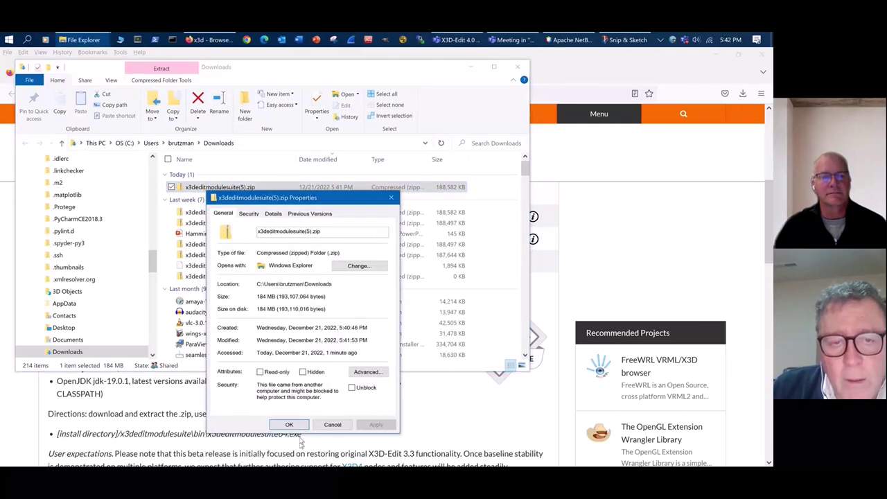
{"action": "left_click_drag", "start_coordinate": [335, 203], "coordinate": [612, 122]}
{"action": "left_click", "coordinate": [220, 188]}
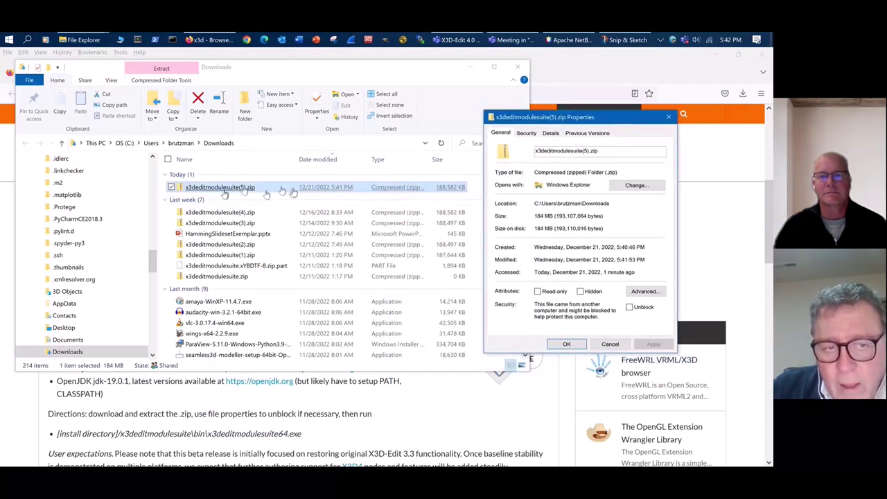
{"action": "left_click", "coordinate": [629, 307]}
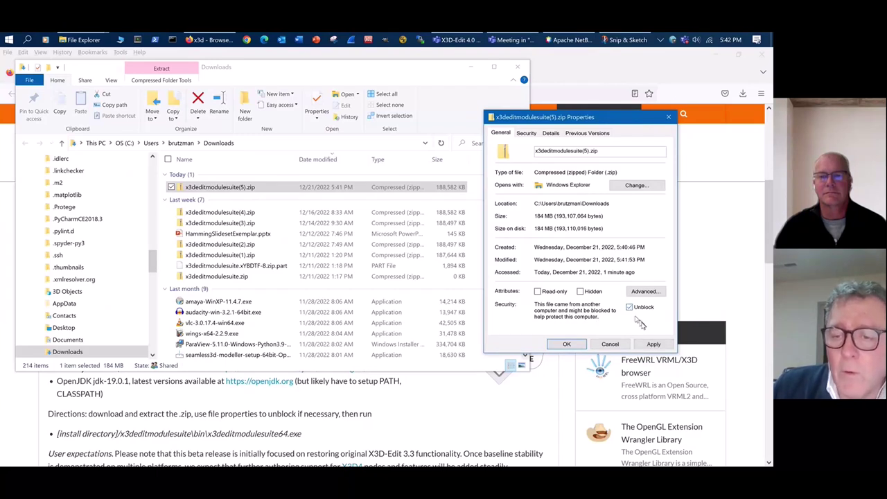
{"action": "left_click", "coordinate": [649, 345]}
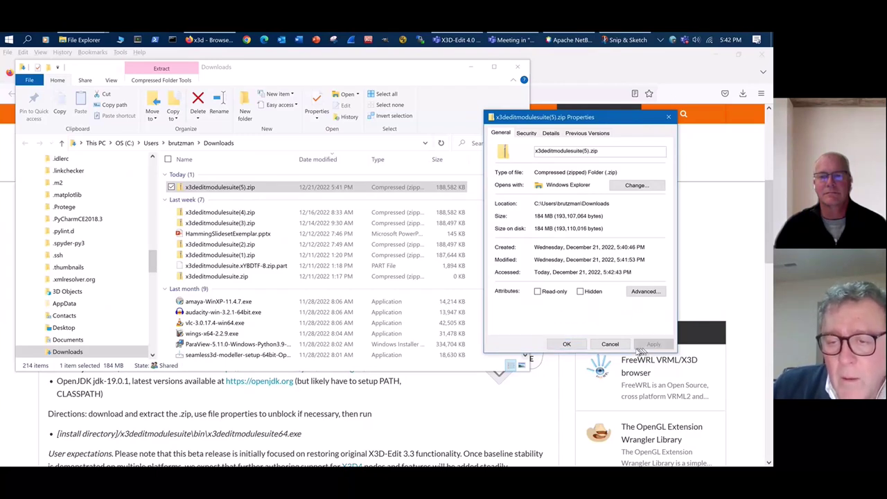
{"action": "left_click", "coordinate": [567, 345]}
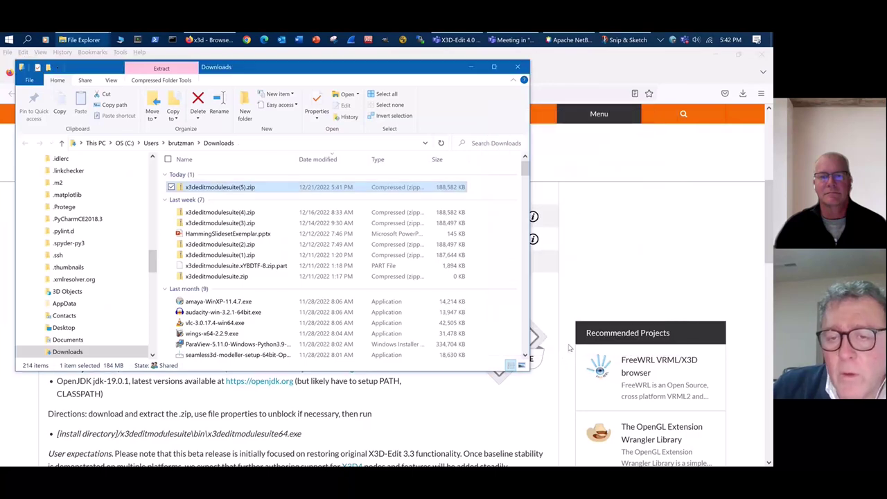
Step: Extract all contents of x3deditmodulesuite(5).zip to C:\installs\x3deditmodulesuite
{"action": "double_click", "coordinate": [226, 191]}
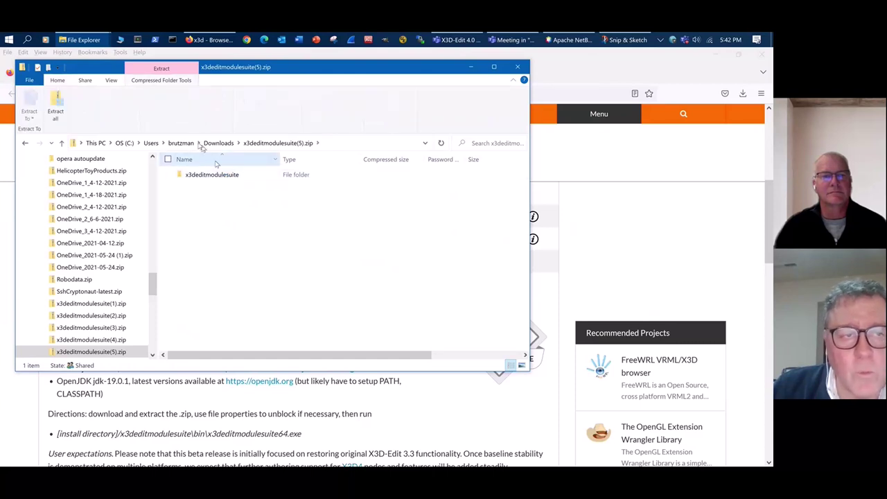
{"action": "left_click", "coordinate": [55, 110]}
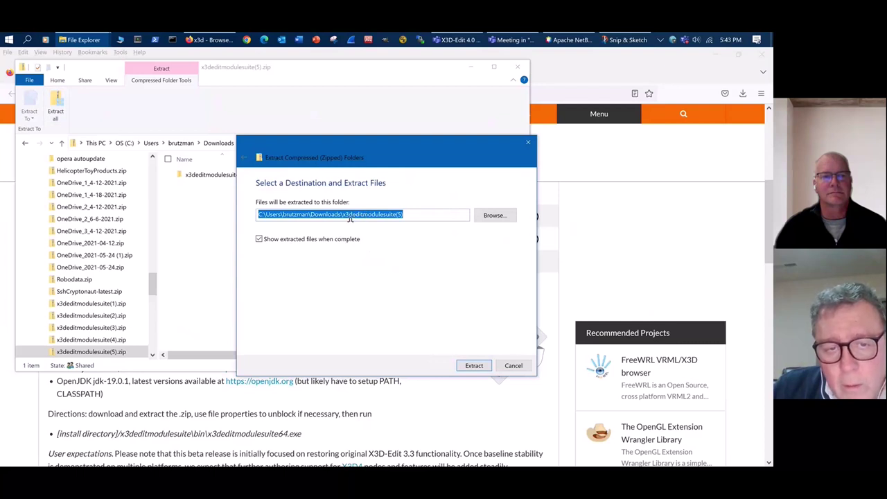
{"action": "left_click_drag", "start_coordinate": [342, 214], "coordinate": [265, 215]}
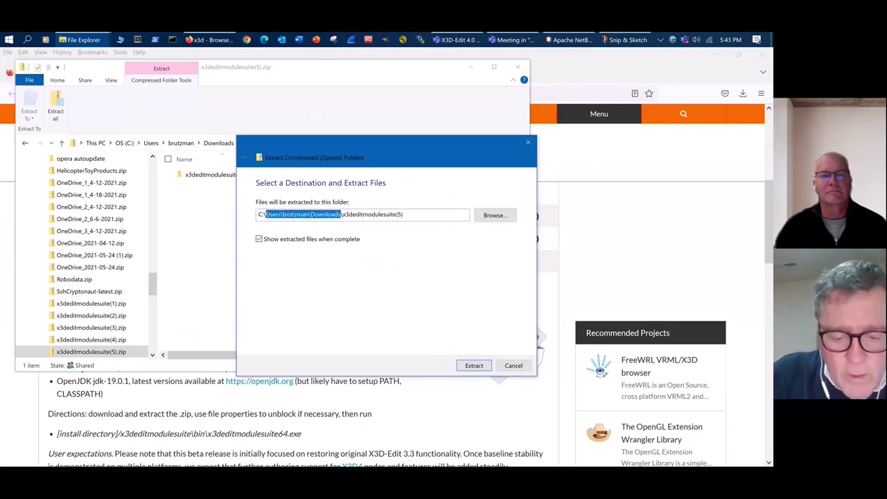
{"action": "type", "text": "installs\\"}
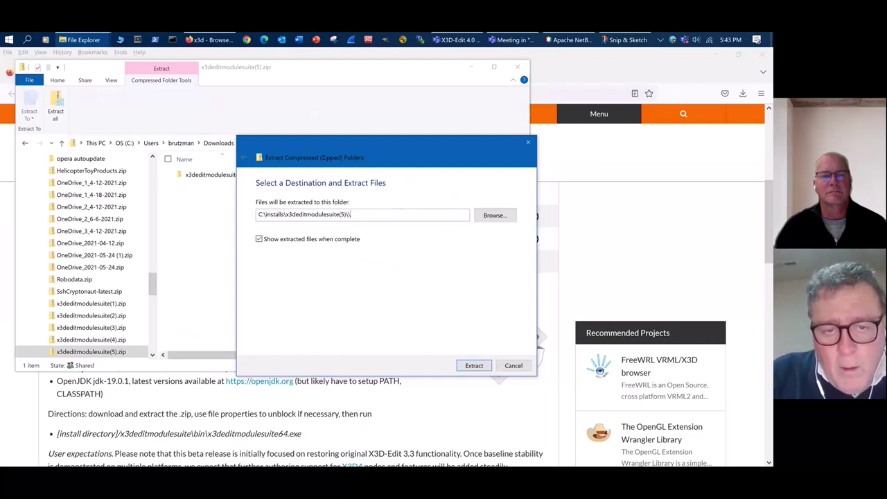
{"action": "key", "text": "BackSpace"}
{"action": "key", "text": "BackSpace"}
{"action": "key", "text": "BackSpace"}
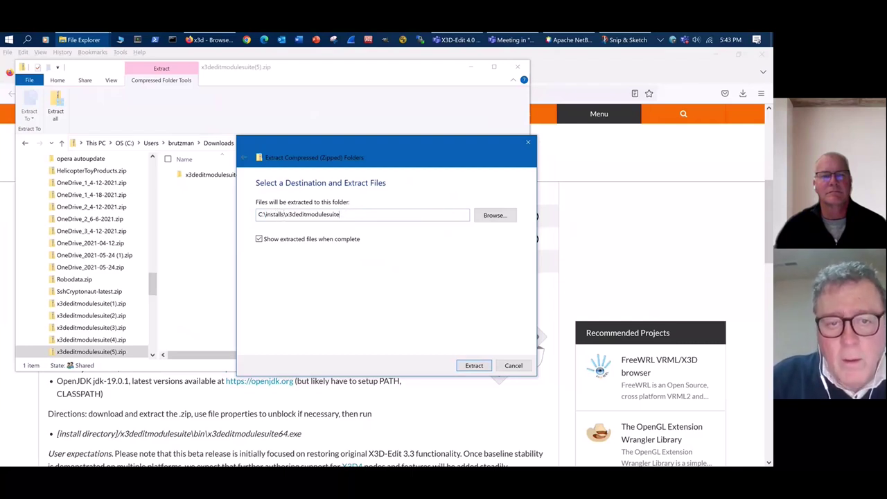
{"action": "left_click", "coordinate": [474, 368]}
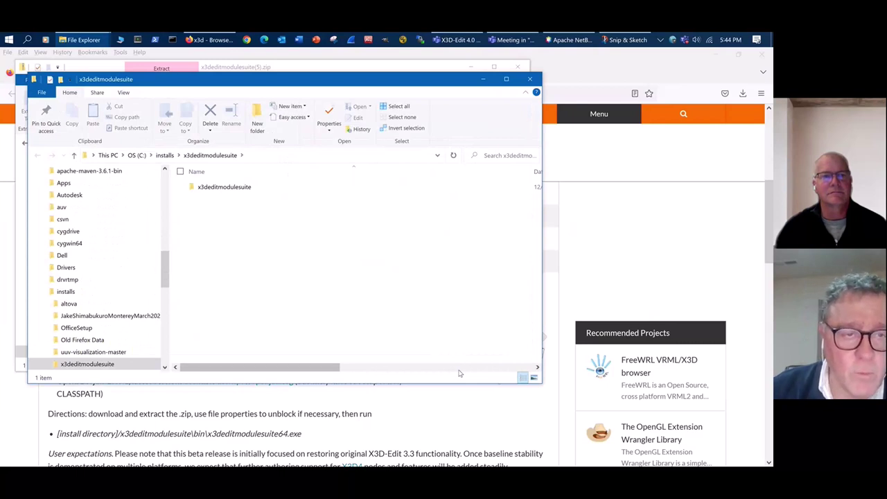
Step: Go to the bin folder of the extracted x3deditmodulesuite and create a shortcut to x3deditmodulesuite64.exe
{"action": "left_click", "coordinate": [240, 191]}
{"action": "double_click", "coordinate": [240, 192]}
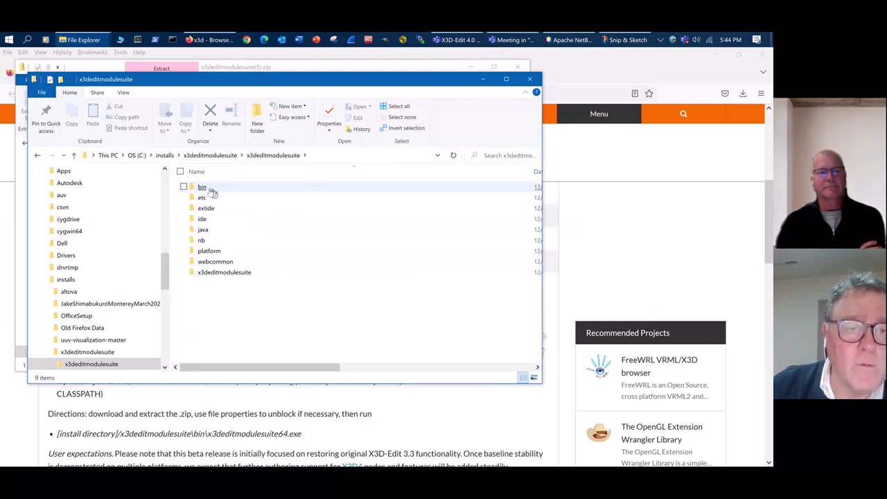
{"action": "double_click", "coordinate": [202, 187]}
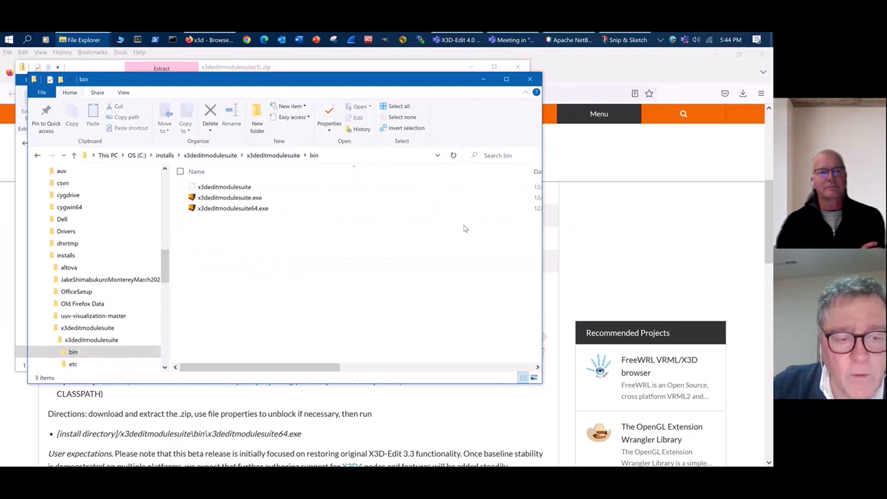
{"action": "double_click", "coordinate": [254, 209]}
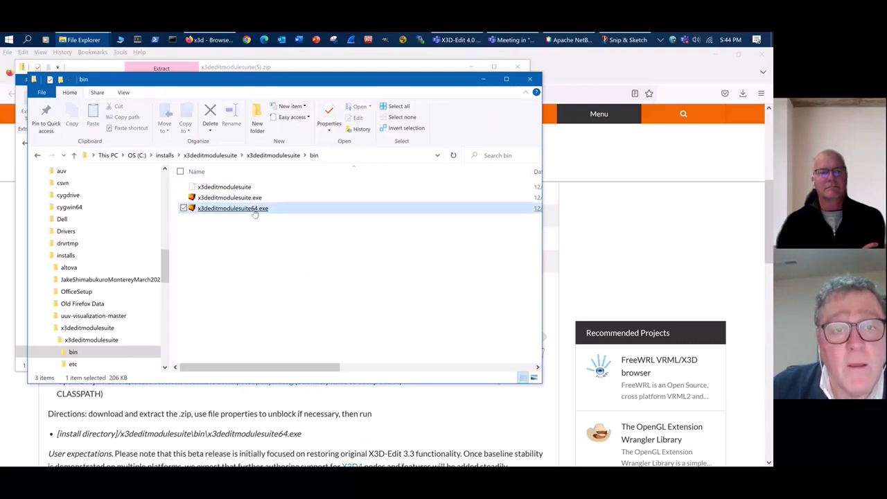
{"action": "right_click", "coordinate": [254, 209]}
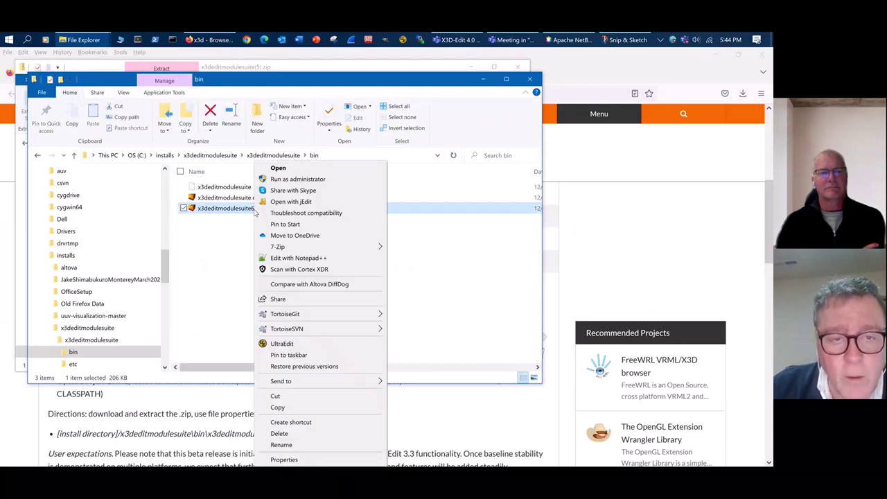
{"action": "left_click", "coordinate": [317, 422]}
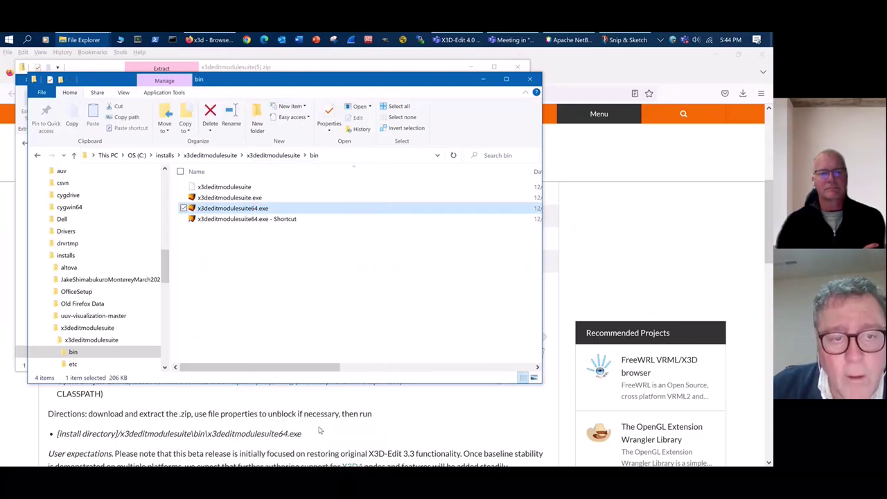
Step: Rename the x3deditmodulesuite64.exe shortcut to X3D-Edit 4.0
{"action": "double_click", "coordinate": [275, 221]}
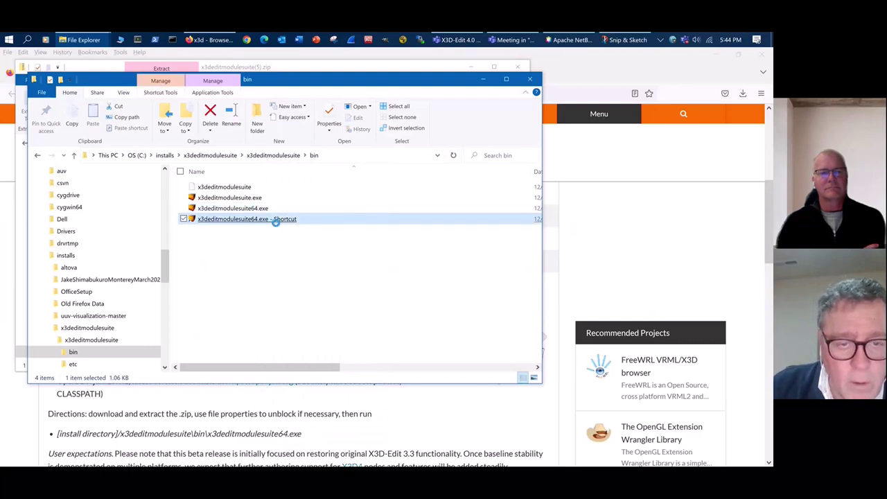
{"action": "right_click", "coordinate": [275, 220]}
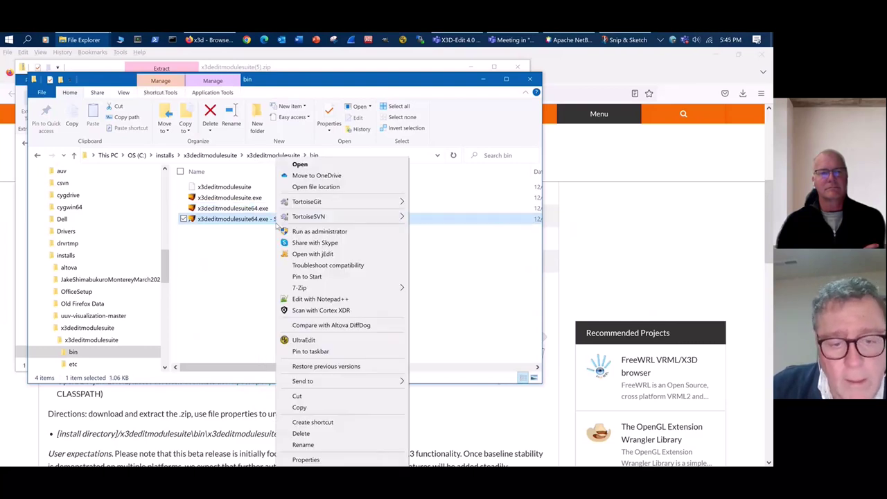
{"action": "left_click", "coordinate": [306, 445]}
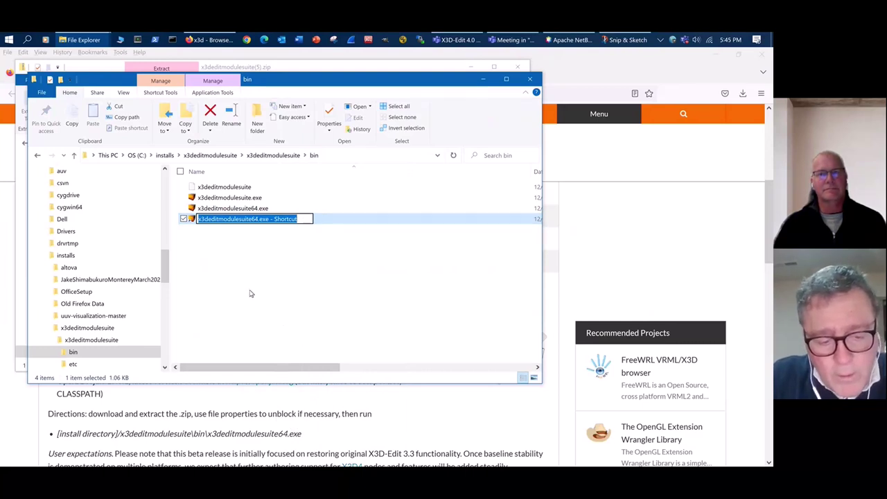
{"action": "type", "text": "X3D"}
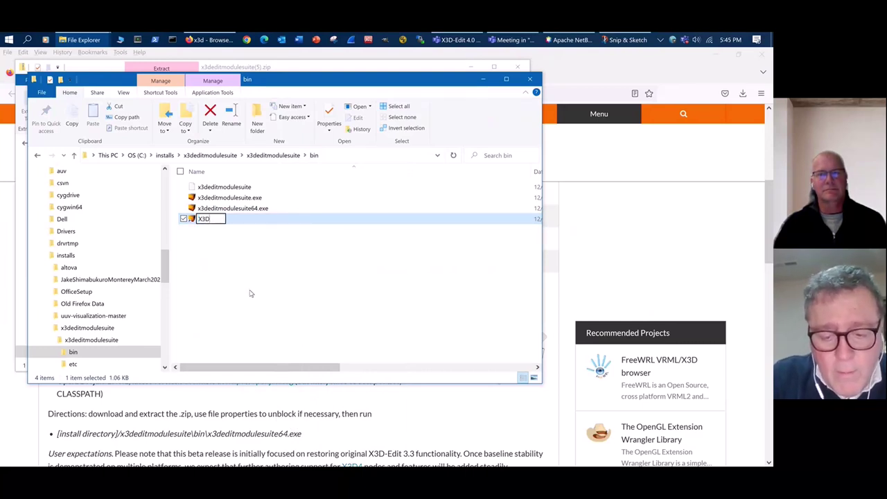
{"action": "type", "text": "-Edit"}
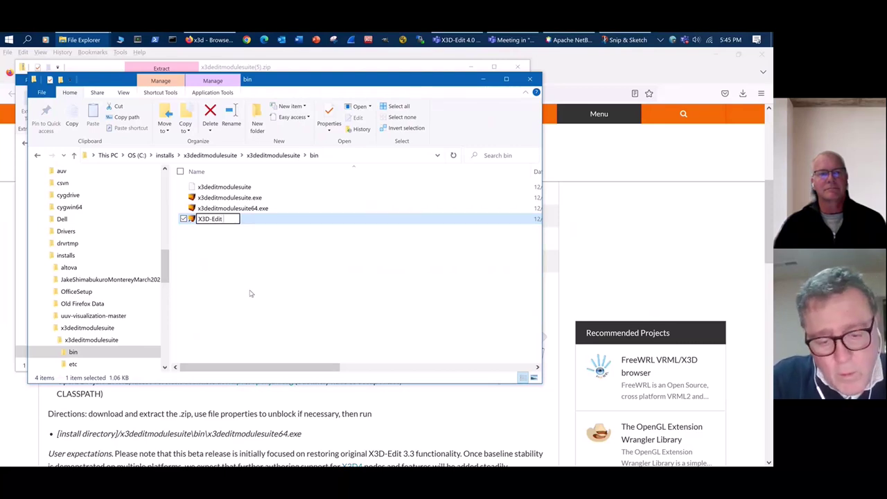
{"action": "type", "text": " 4"}
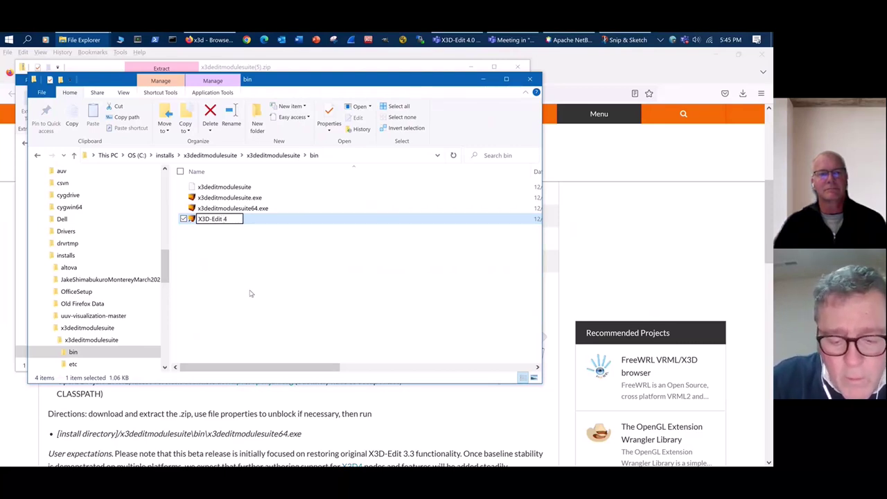
{"action": "type", "text": ".0"}
{"action": "key", "text": "Return"}
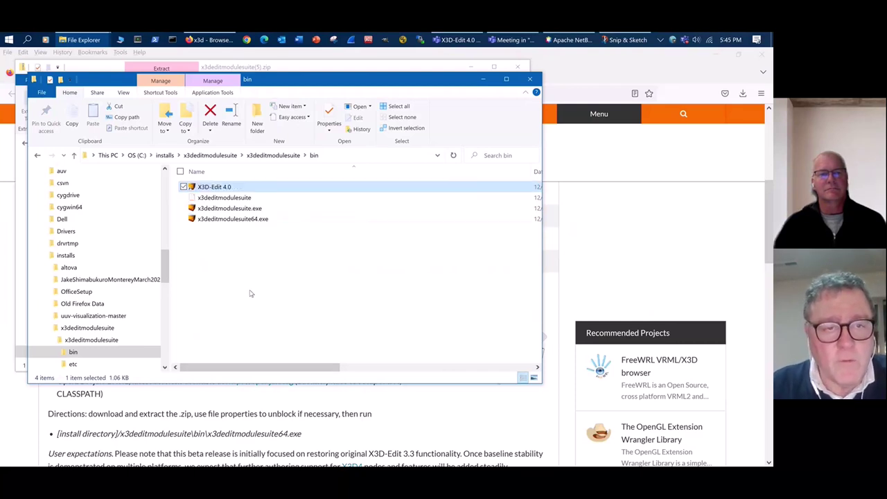
Step: Launch X3D-Edit 4.0 from its shortcut and minimize the bin and zip folder windows
{"action": "left_click_drag", "start_coordinate": [193, 187], "coordinate": [237, 190]}
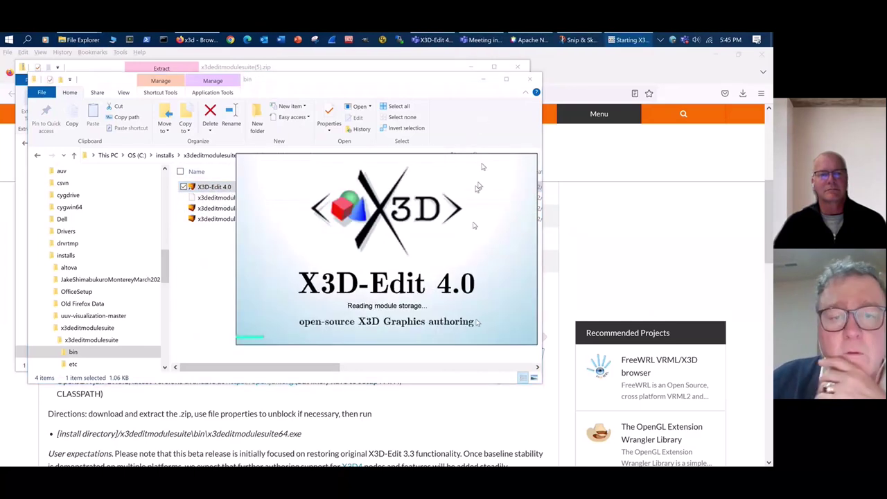
{"action": "left_click", "coordinate": [479, 79]}
{"action": "left_click", "coordinate": [471, 68]}
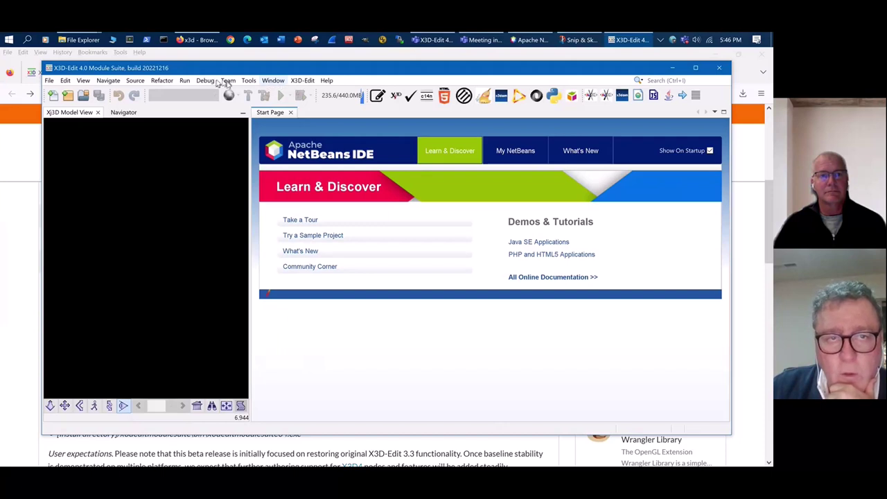
Step: Show the Files window, dock it above the Xj3D Model View, and move Navigator ahead of the model view
{"action": "left_click", "coordinate": [273, 80]}
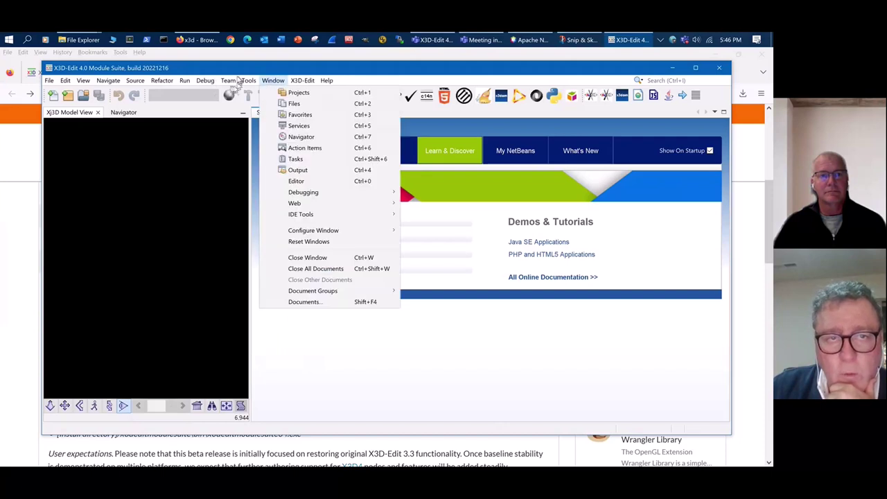
{"action": "left_click", "coordinate": [292, 103]}
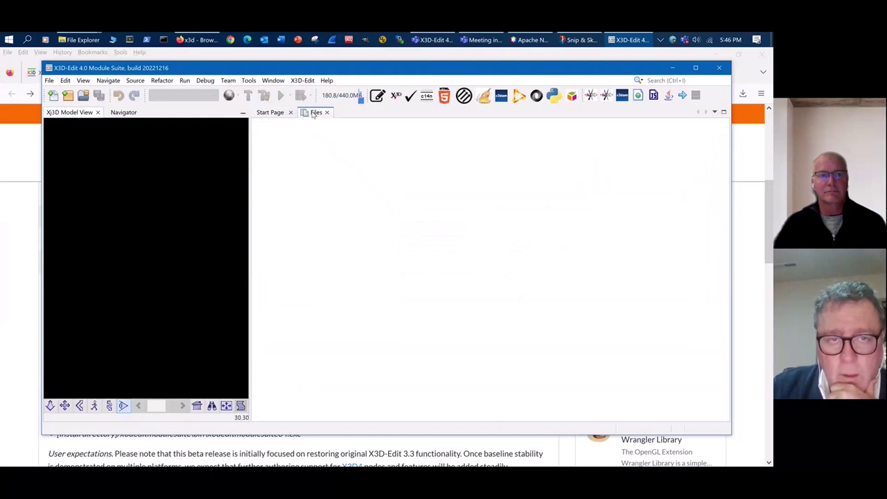
{"action": "left_click_drag", "start_coordinate": [311, 114], "coordinate": [243, 119]}
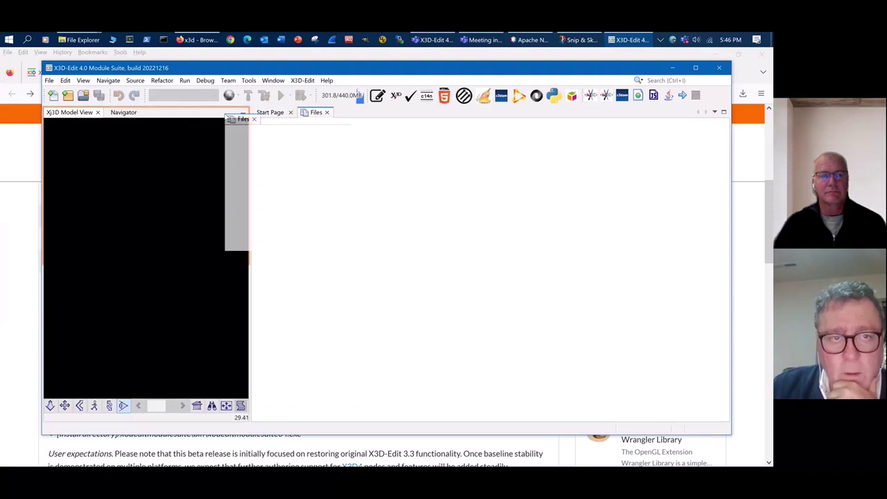
{"action": "left_click_drag", "start_coordinate": [227, 118], "coordinate": [225, 116]}
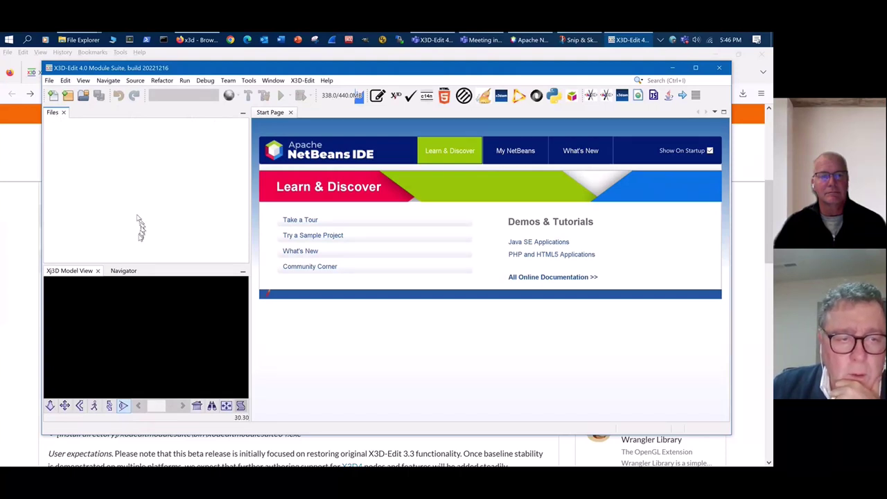
{"action": "left_click_drag", "start_coordinate": [125, 273], "coordinate": [79, 275]}
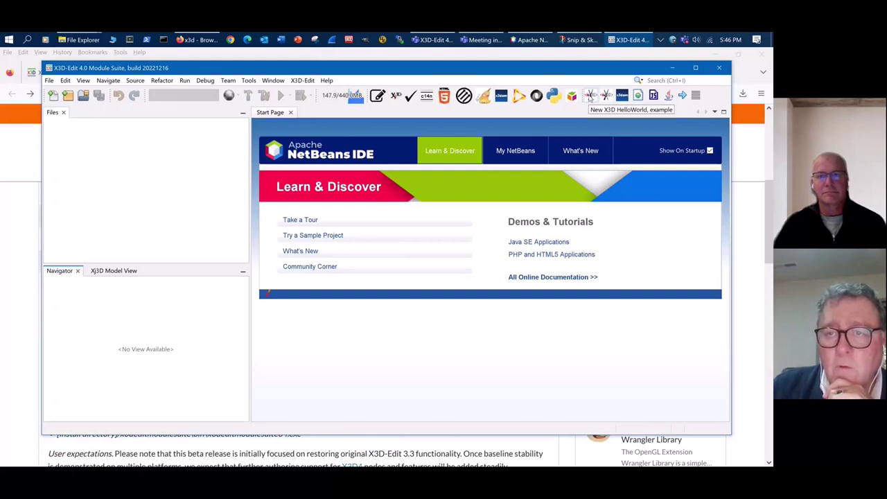
Step: Create a new X3D HelloWorld example and display it in the Xj3D Model View
{"action": "left_click", "coordinate": [589, 97]}
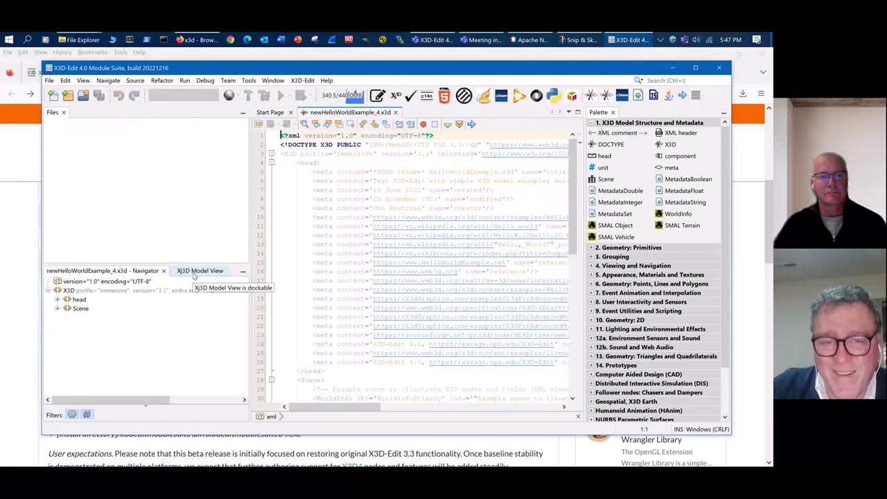
{"action": "left_click", "coordinate": [197, 270]}
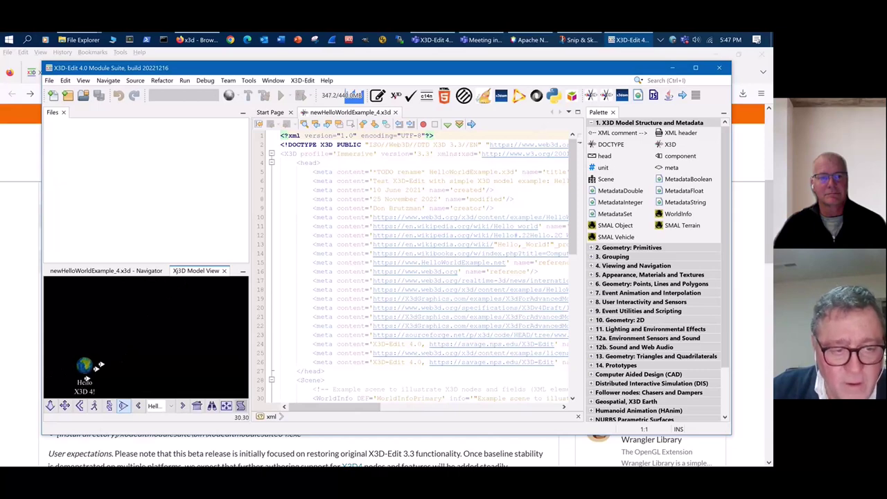
Step: Collapse the X3D Model Structure and Metadata category in the palette and maximize the application window
{"action": "left_click", "coordinate": [499, 198]}
{"action": "scroll", "coordinate": [506, 191], "scroll_direction": "down", "scroll_amount": 3}
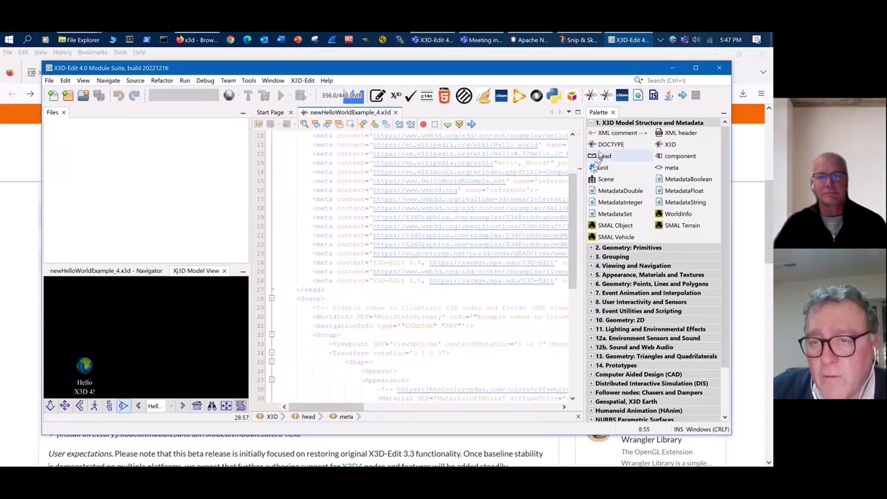
{"action": "left_click", "coordinate": [591, 123]}
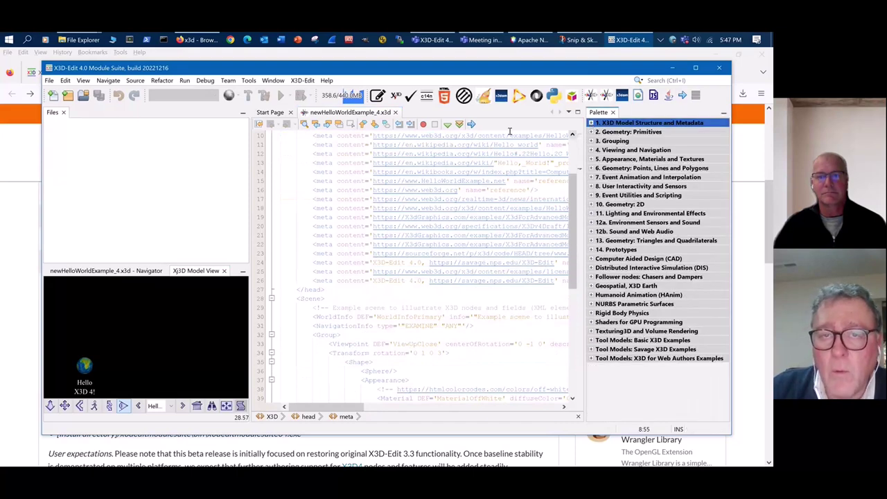
{"action": "left_click", "coordinate": [696, 68]}
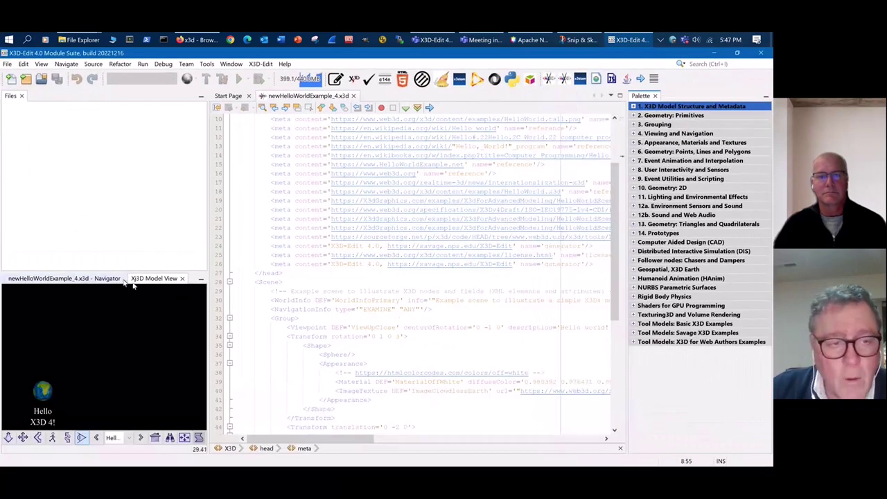
Step: Bring up the Navigator and locate the scene's WorldInfo node in it from its source line
{"action": "left_click", "coordinate": [87, 280]}
{"action": "scroll", "coordinate": [282, 303], "scroll_direction": "down", "scroll_amount": 2}
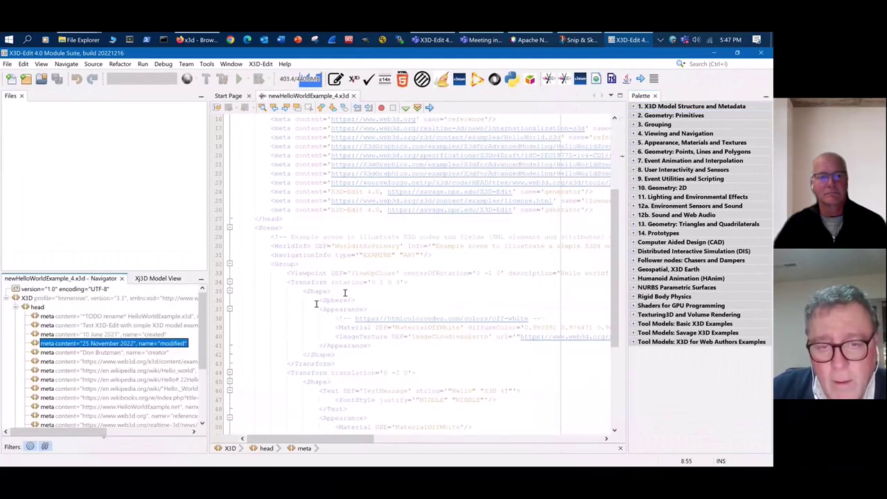
{"action": "left_click", "coordinate": [312, 246]}
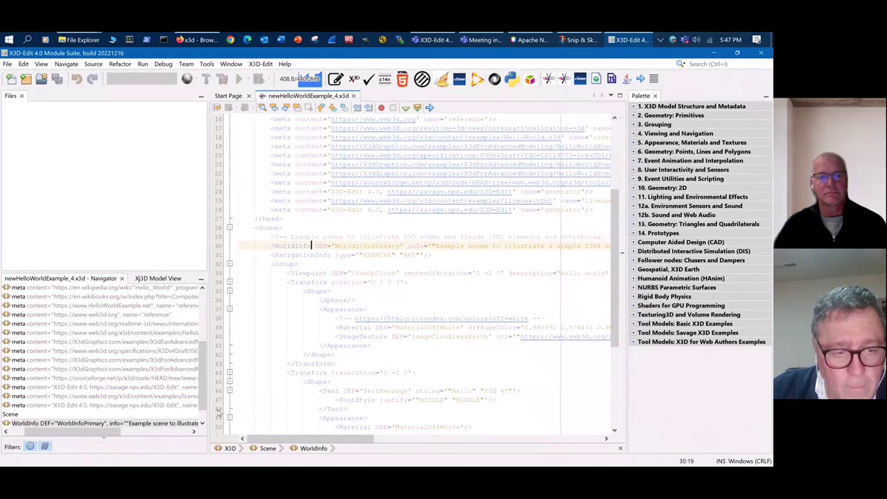
{"action": "left_click_drag", "start_coordinate": [119, 432], "coordinate": [68, 433]}
{"action": "scroll", "coordinate": [80, 423], "scroll_direction": "down", "scroll_amount": 1}
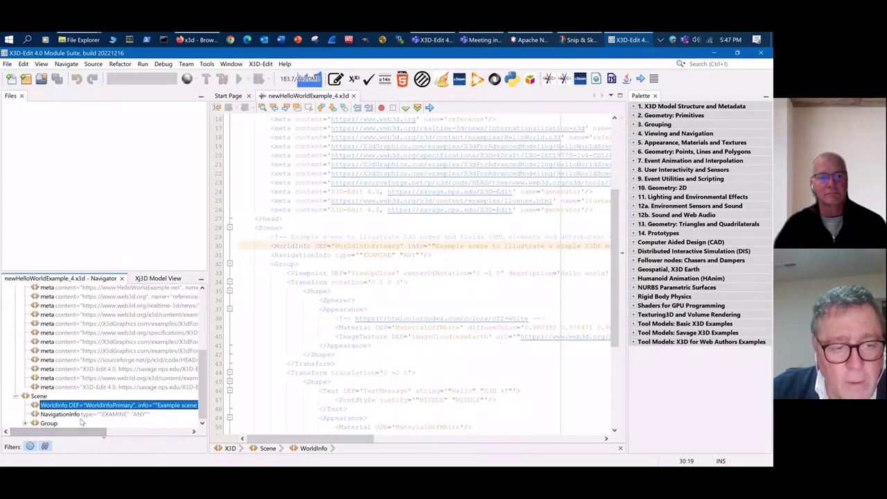
Step: Expand the Group, its first Transform and that Transform's Shape in the Navigator, and select the Sphere node
{"action": "left_click", "coordinate": [25, 423]}
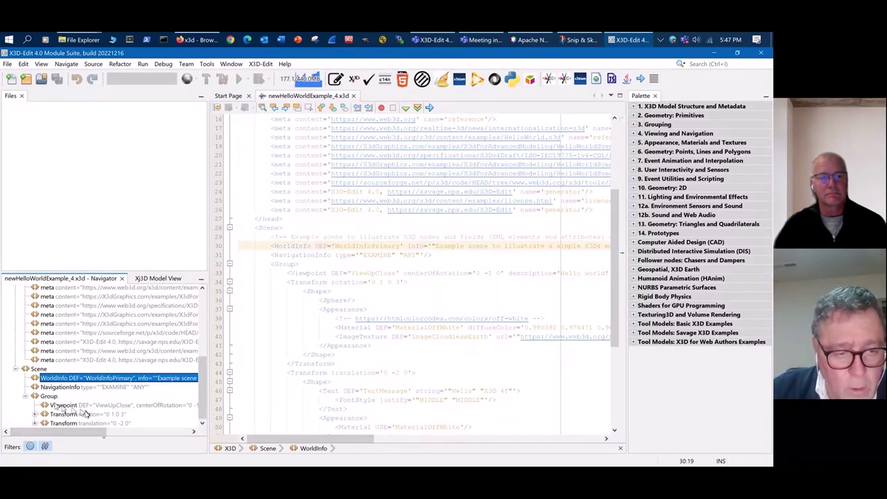
{"action": "left_click", "coordinate": [35, 414]}
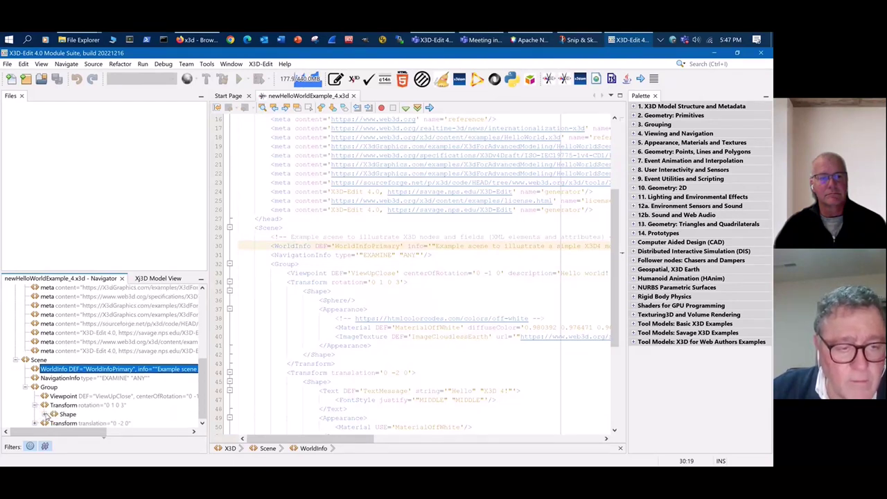
{"action": "left_click", "coordinate": [46, 414]}
{"action": "left_click", "coordinate": [77, 413]}
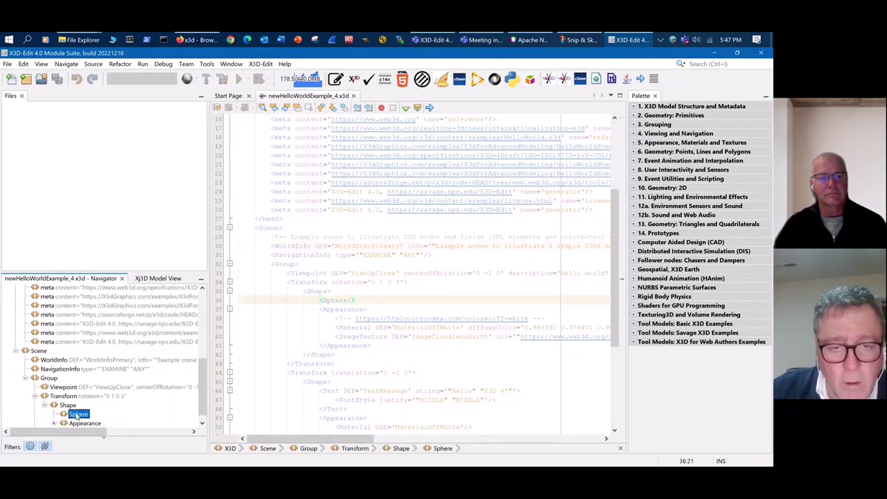
Step: Look through the scene source around the Sphere and locate the ImageTexture node from its source line
{"action": "left_click", "coordinate": [343, 300]}
{"action": "scroll", "coordinate": [471, 326], "scroll_direction": "down", "scroll_amount": 5}
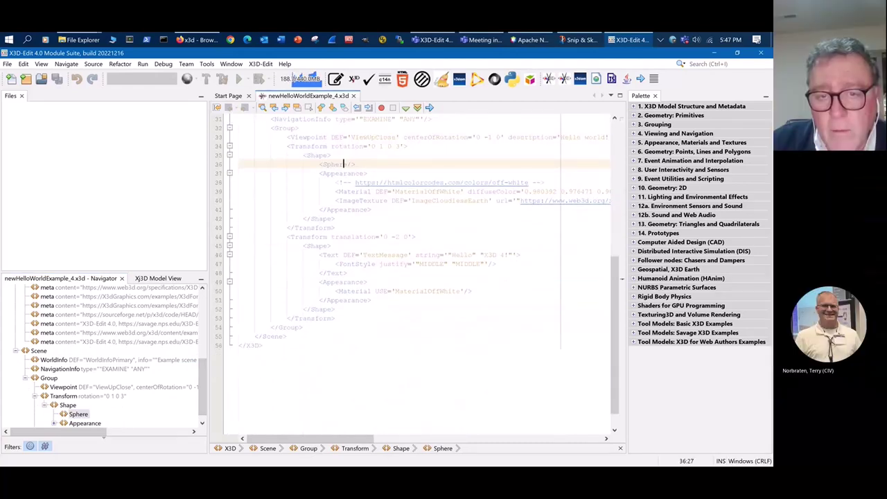
{"action": "scroll", "coordinate": [416, 263], "scroll_direction": "up", "scroll_amount": 2}
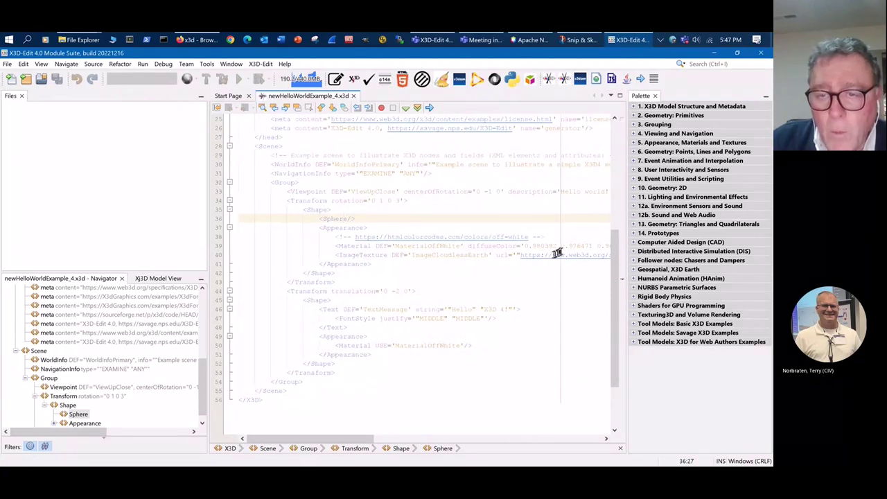
{"action": "left_click", "coordinate": [349, 255]}
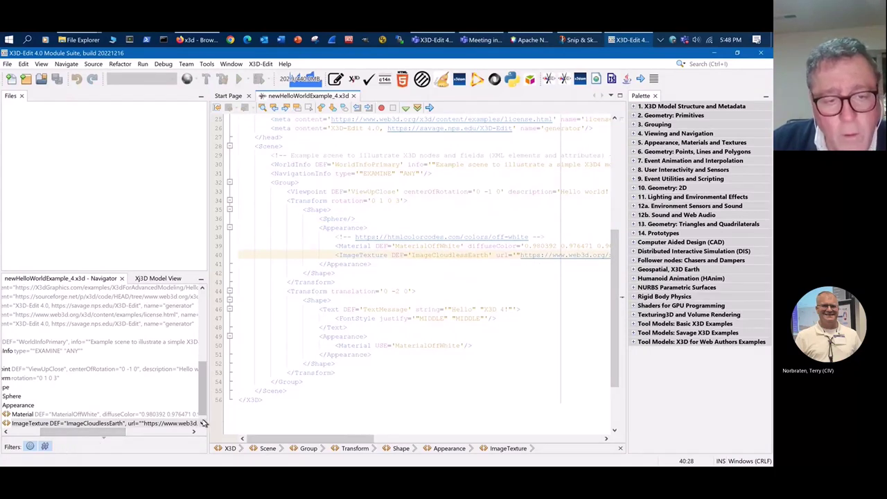
Step: Narrow the Navigator pane to give the source editor more room, and place the cursor at the end of the Sphere line
{"action": "left_click_drag", "start_coordinate": [209, 419], "coordinate": [269, 424]}
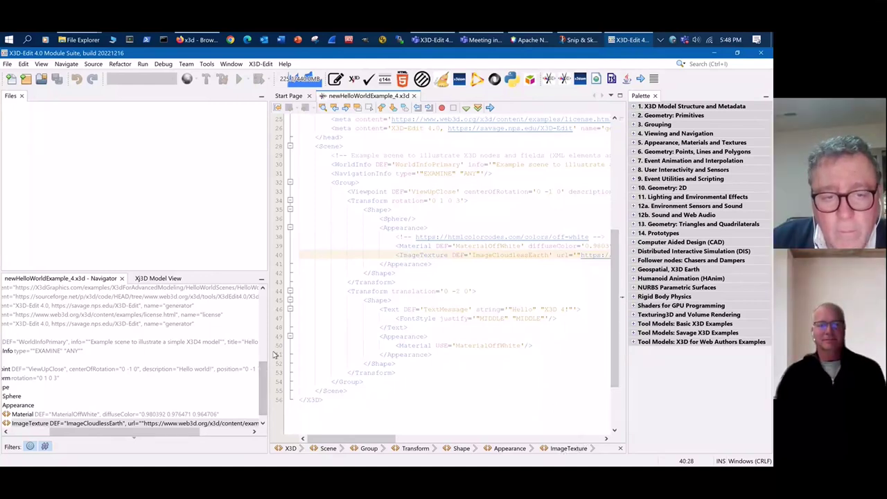
{"action": "left_click_drag", "start_coordinate": [266, 351], "coordinate": [119, 343]}
{"action": "left_click_drag", "start_coordinate": [552, 246], "coordinate": [584, 210]}
{"action": "left_click", "coordinate": [554, 219]}
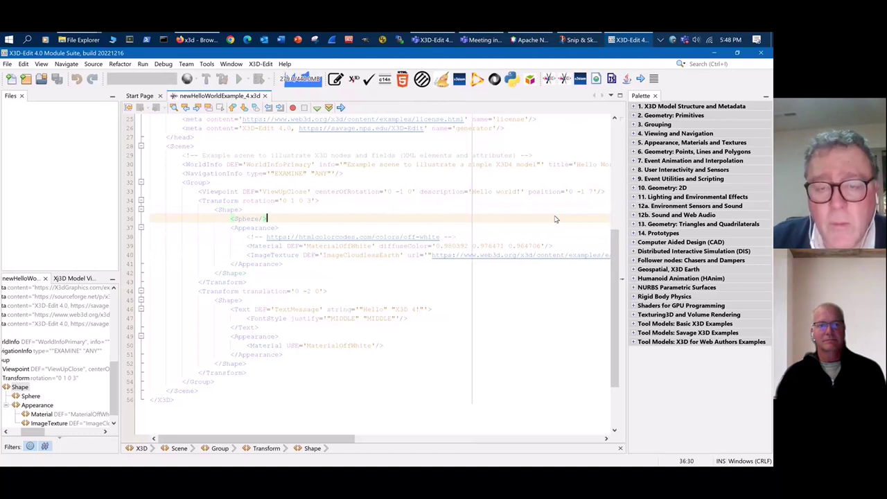
Step: Open the ImageTexture node ImageCloudlessEarth from its source line in the element editor
{"action": "left_click", "coordinate": [328, 254]}
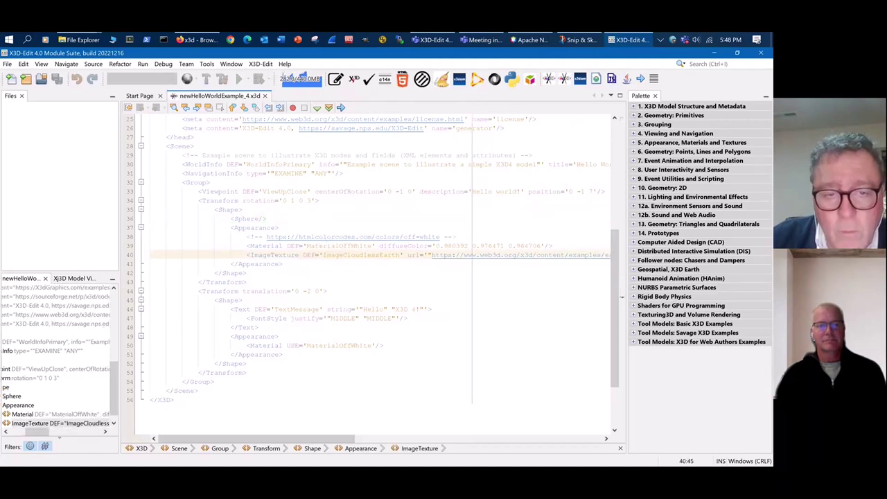
{"action": "right_click", "coordinate": [304, 258]}
{"action": "mouse_move", "coordinate": [362, 119]}
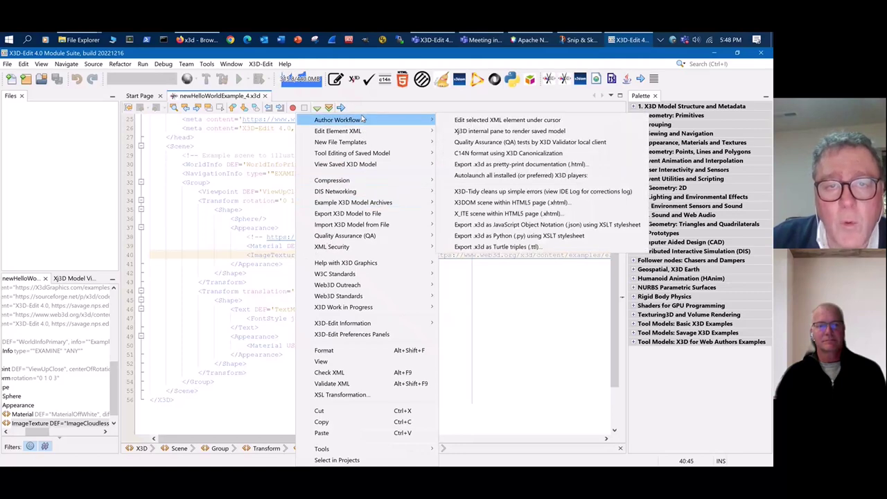
{"action": "left_click", "coordinate": [512, 120]}
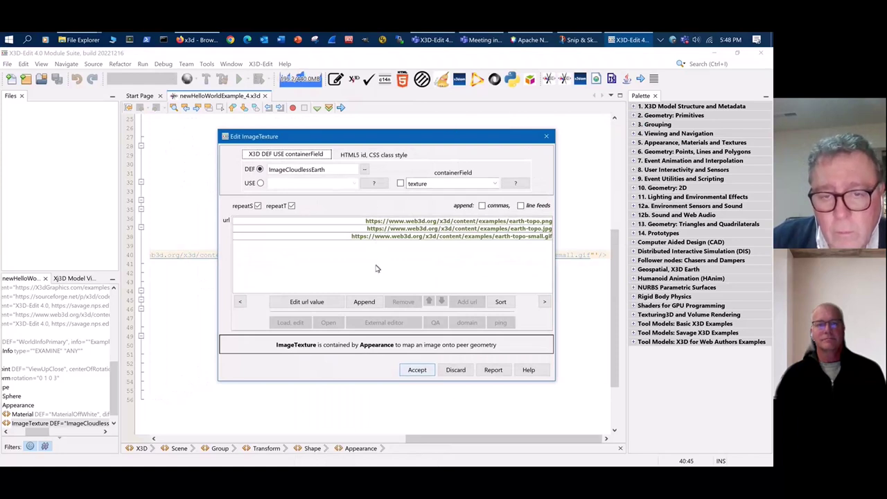
Step: View the texture's earth-topo.png URL in the browser, close that page, and discard the ImageTexture editor
{"action": "left_click", "coordinate": [510, 226]}
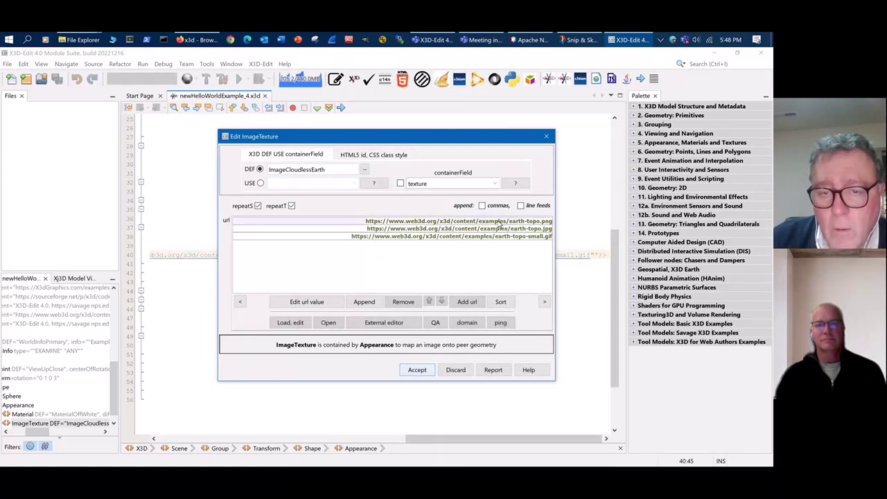
{"action": "left_click", "coordinate": [330, 326]}
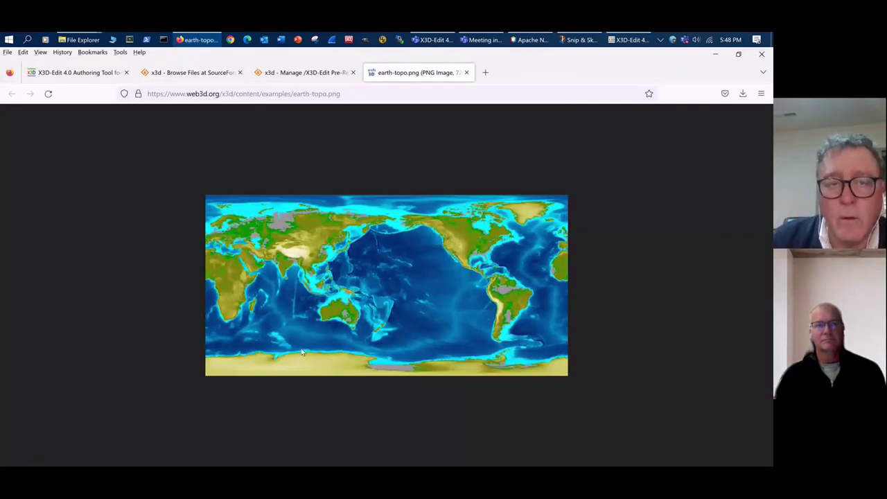
{"action": "left_click", "coordinate": [467, 73]}
{"action": "left_click", "coordinate": [629, 39]}
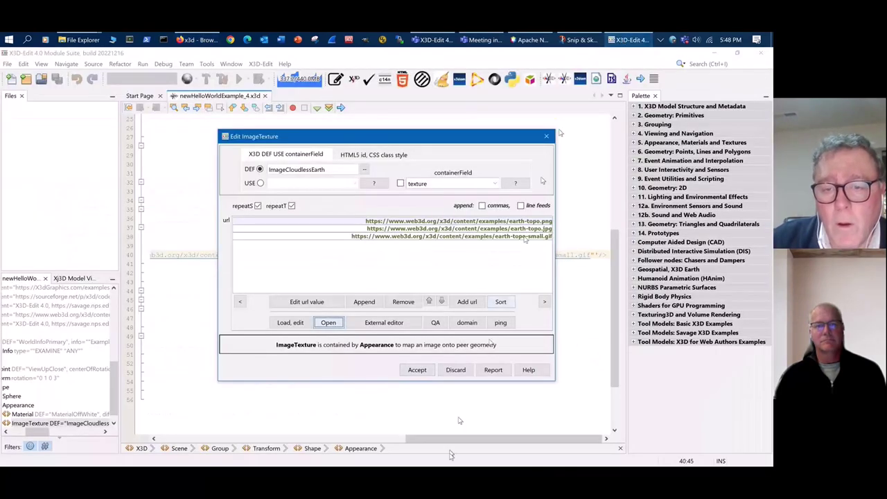
{"action": "left_click", "coordinate": [455, 370]}
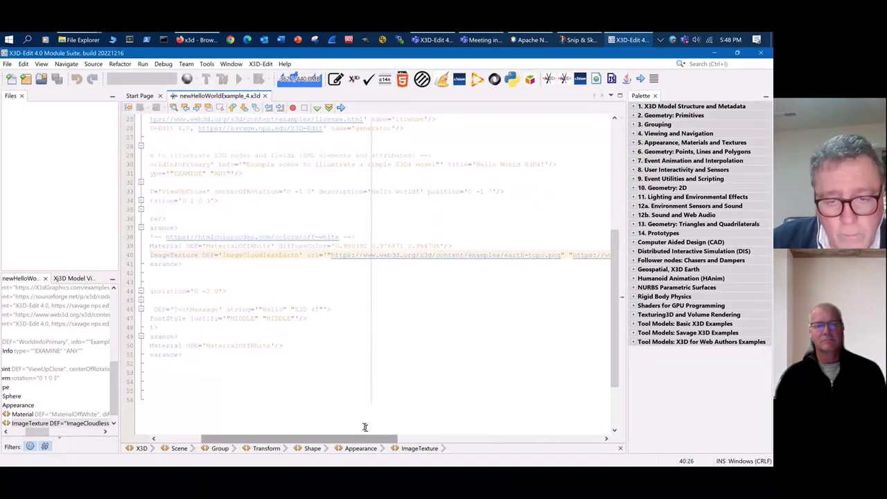
Step: Place the cursor in the Transform with translation 0 -2 0 and open that node in the element editor
{"action": "left_click_drag", "start_coordinate": [361, 440], "coordinate": [242, 443]}
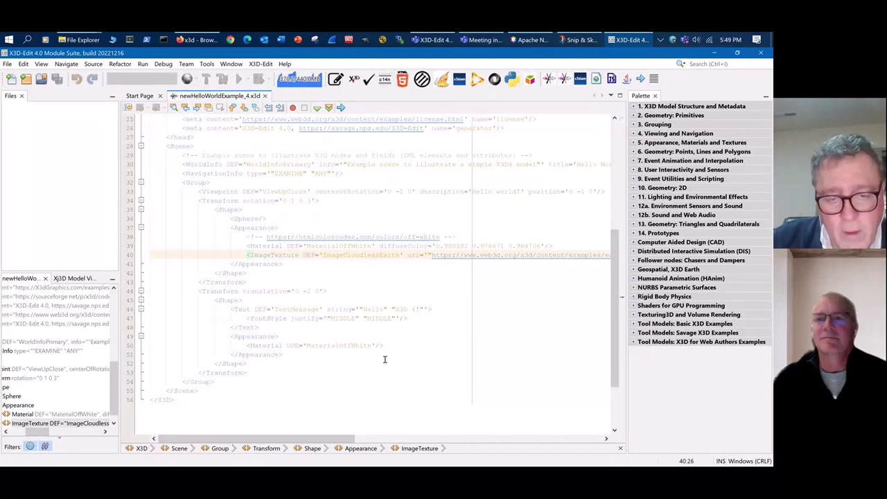
{"action": "scroll", "coordinate": [385, 358], "scroll_direction": "up", "scroll_amount": 1}
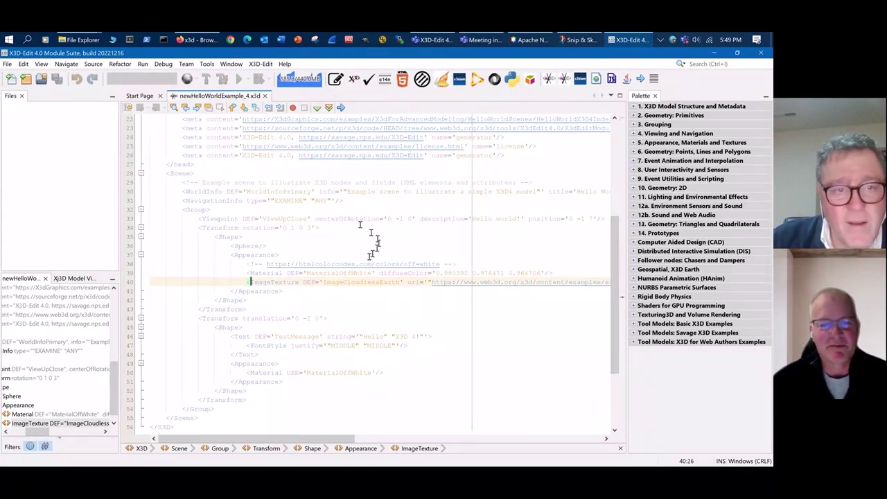
{"action": "left_click", "coordinate": [239, 318]}
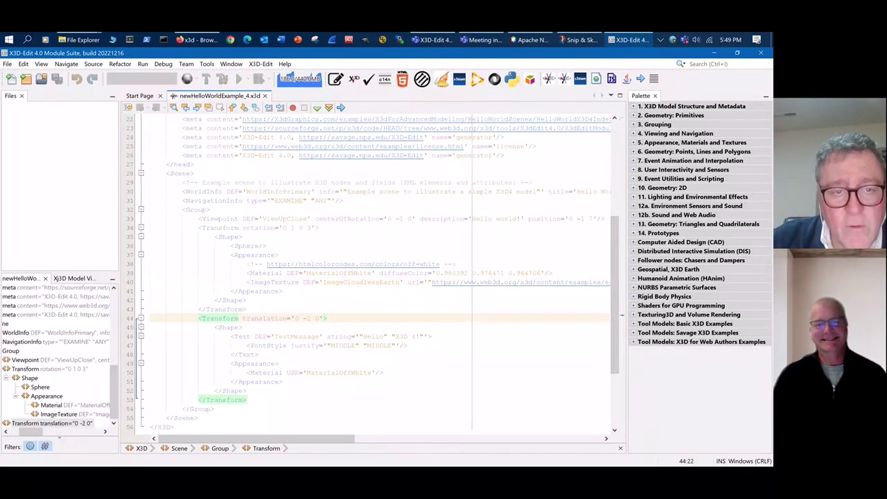
{"action": "right_click", "coordinate": [235, 318]}
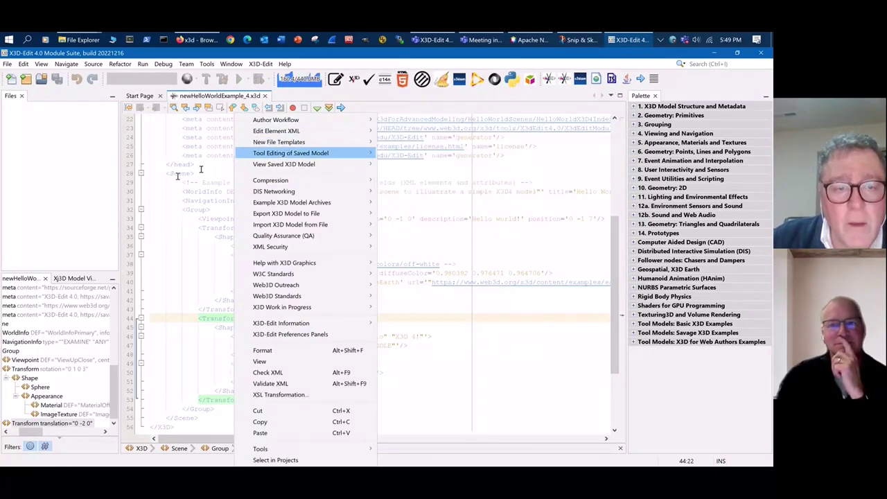
{"action": "mouse_move", "coordinate": [291, 153]}
{"action": "left_click", "coordinate": [205, 318]}
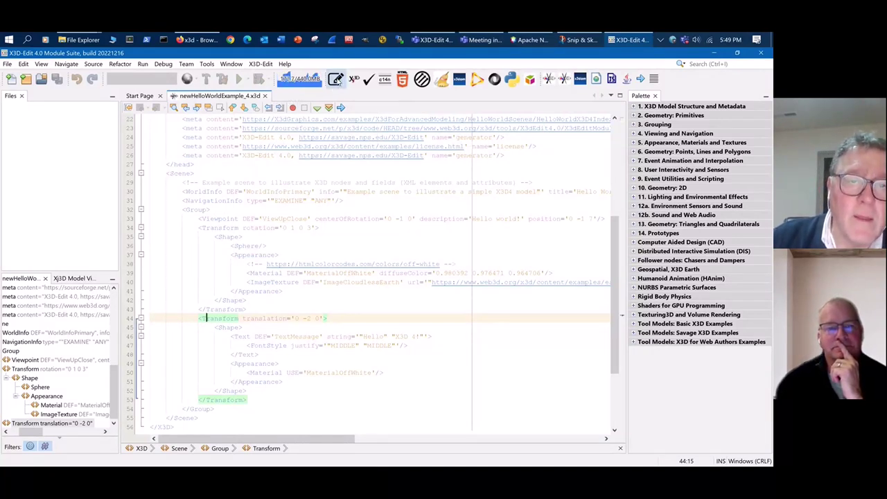
{"action": "left_click", "coordinate": [335, 79]}
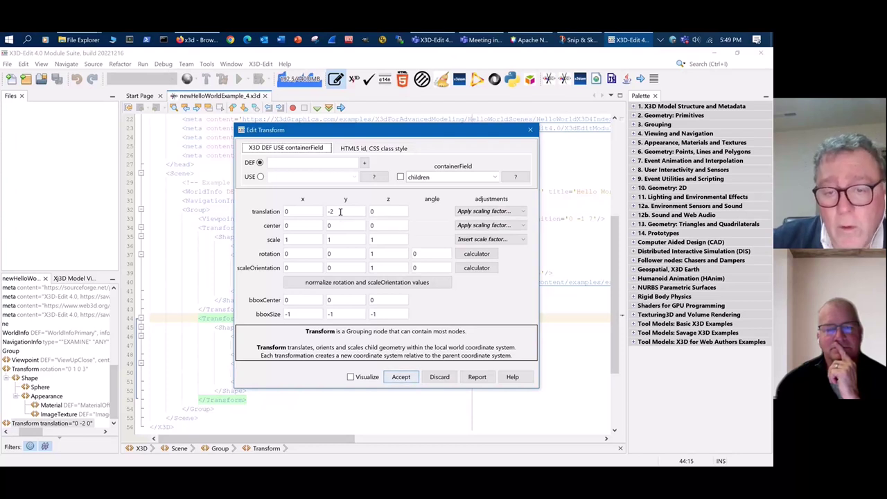
Step: Review the scaling factor choices for the translation and open the Transform node's online help
{"action": "left_click", "coordinate": [524, 216]}
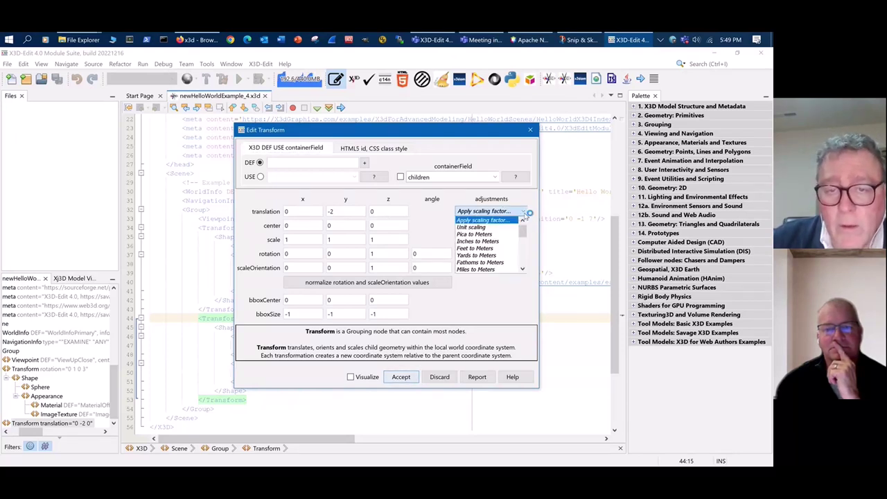
{"action": "left_click", "coordinate": [430, 215]}
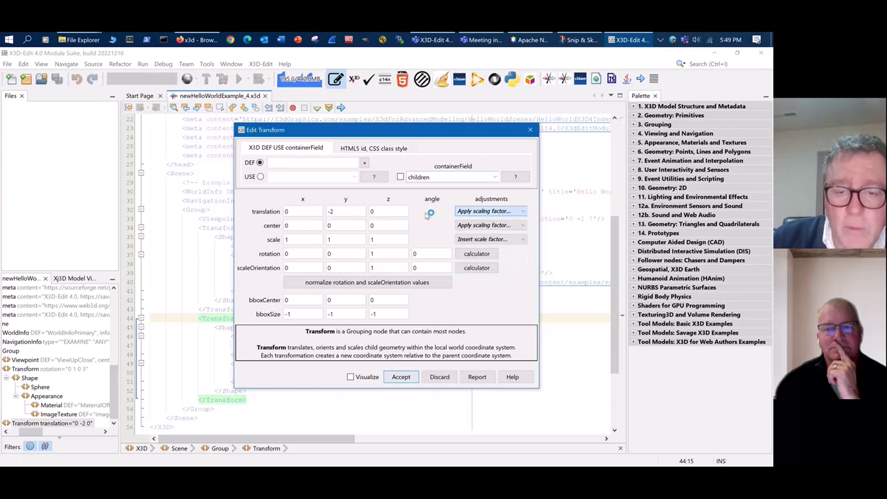
{"action": "left_click", "coordinate": [512, 376]}
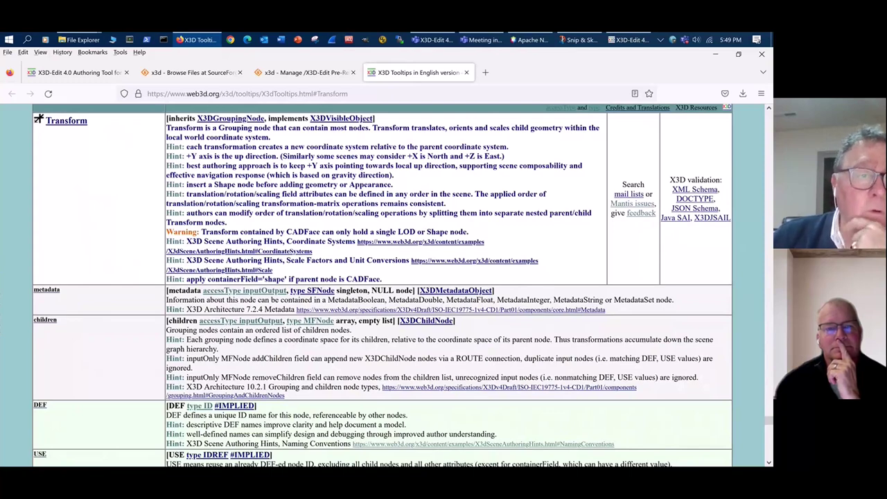
Step: Follow the Transform help to section 10.4.4 of the X3D 4 draft specification, read it, and return to the Transform editor
{"action": "left_click", "coordinate": [54, 124]}
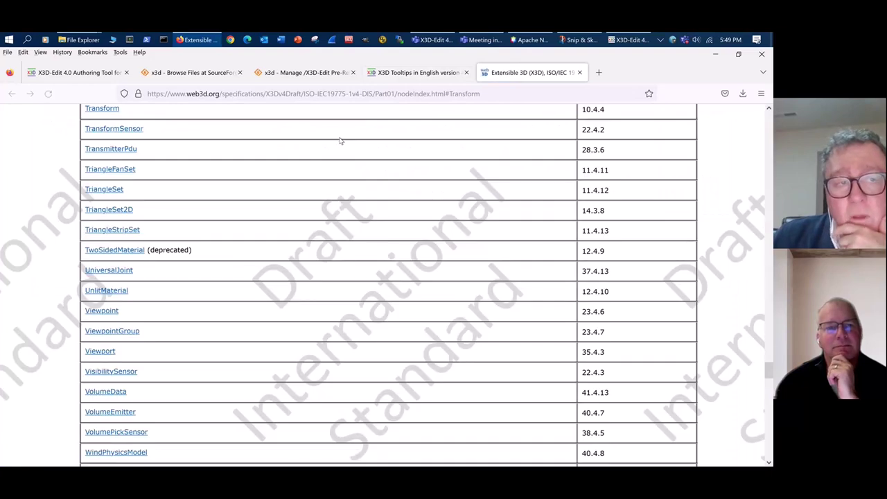
{"action": "left_click", "coordinate": [108, 111]}
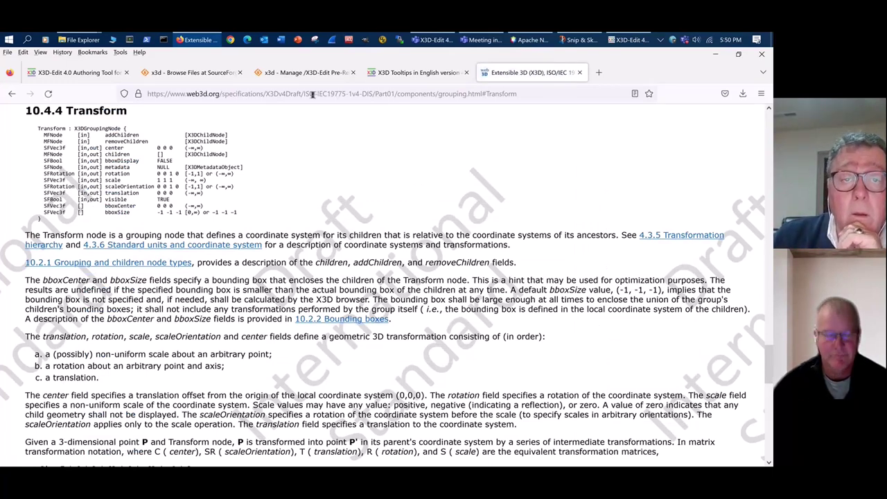
{"action": "left_click_drag", "start_coordinate": [304, 94], "coordinate": [372, 97]}
{"action": "left_click", "coordinate": [443, 275]}
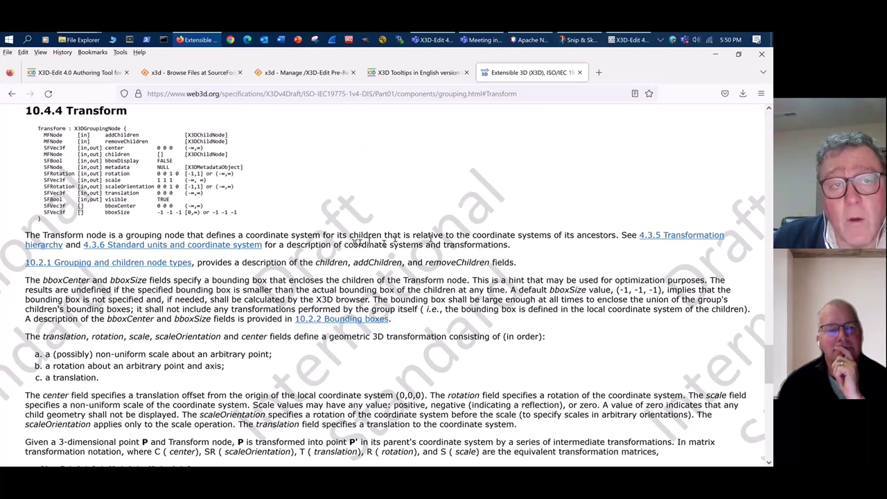
{"action": "left_click", "coordinate": [716, 54]}
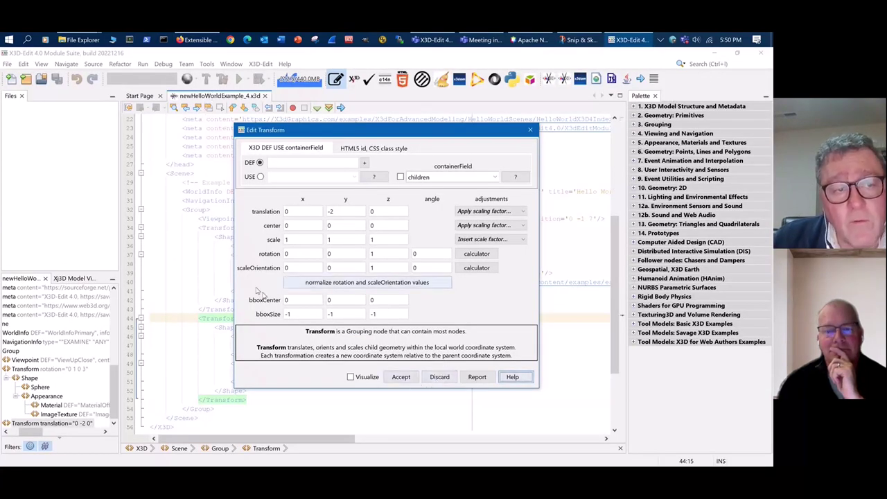
Step: Try to start an e-mail issue report from the Transform editor, and dismiss the account sign-in
{"action": "left_click", "coordinate": [475, 381]}
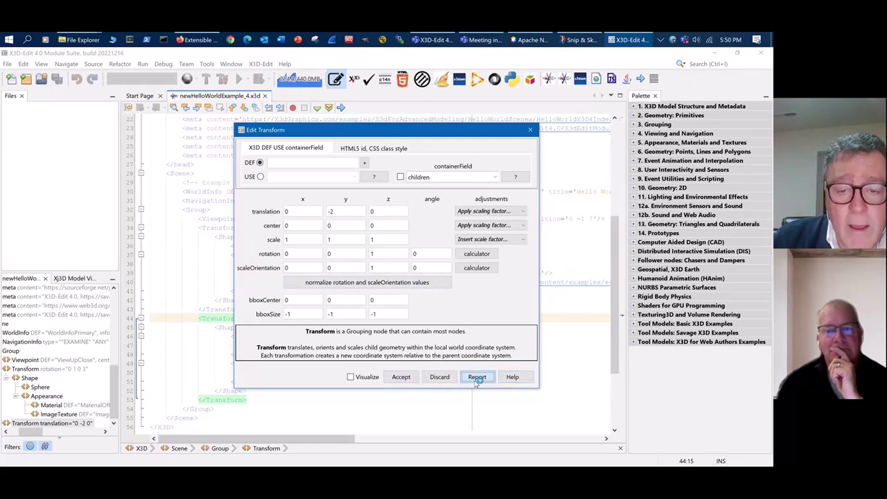
{"action": "left_click", "coordinate": [477, 378]}
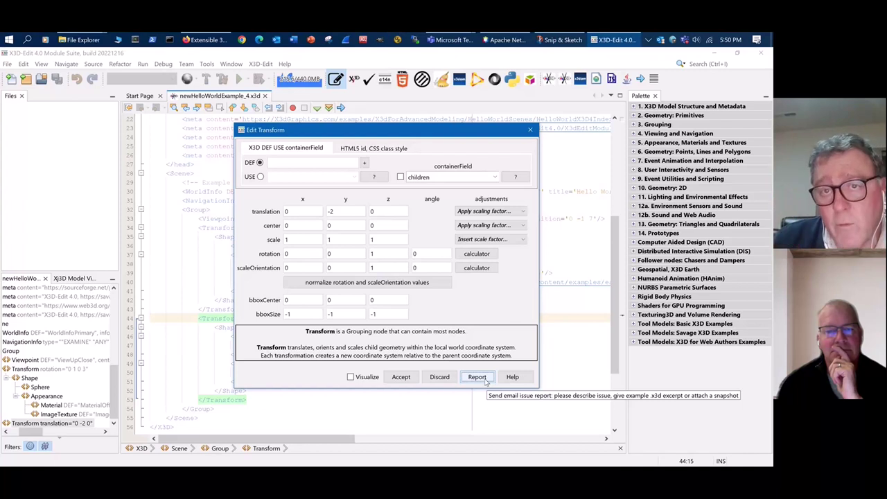
{"action": "left_click", "coordinate": [484, 378]}
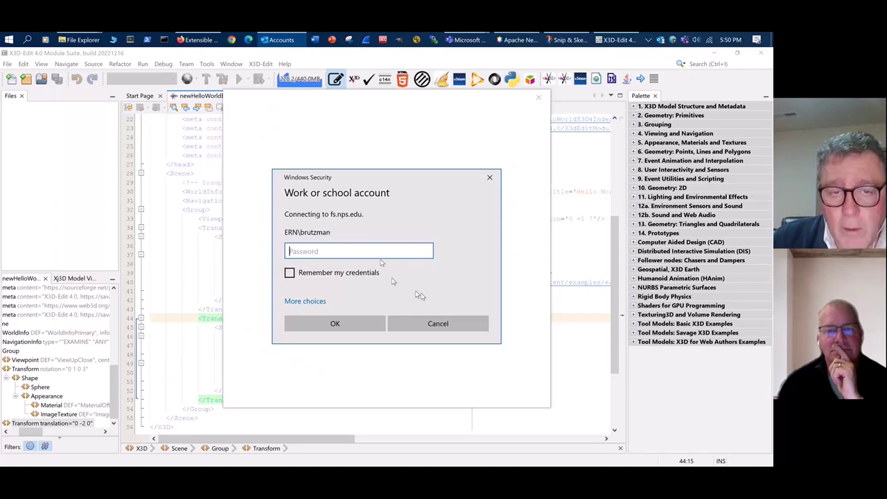
{"action": "left_click", "coordinate": [452, 325]}
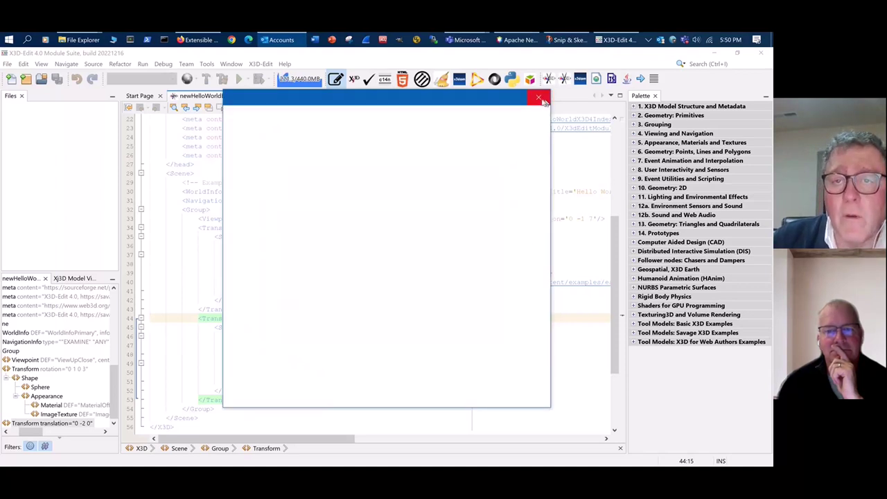
{"action": "left_click", "coordinate": [543, 100]}
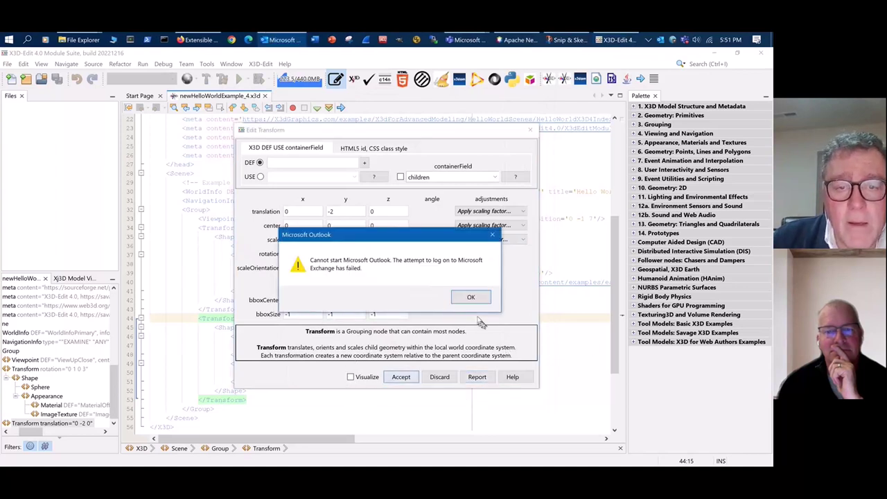
{"action": "left_click", "coordinate": [483, 297]}
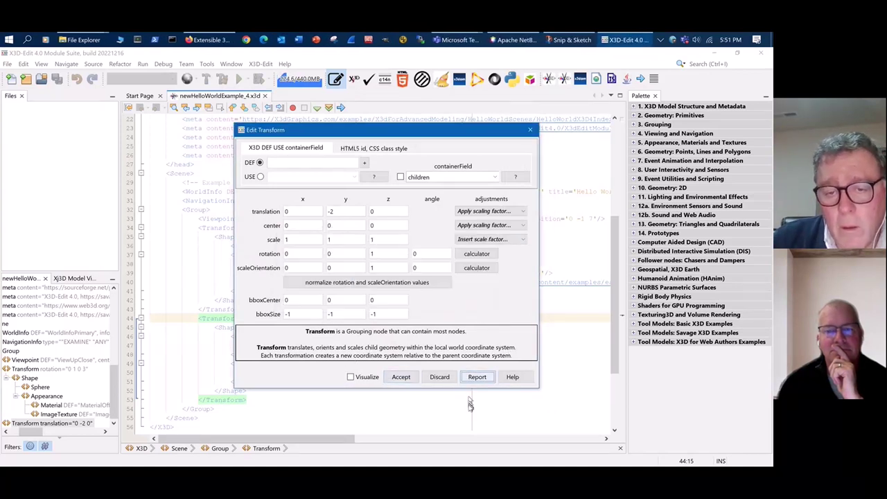
Step: Accept the Transform's settings and shrink the Output pane to give the source editor more height
{"action": "left_click", "coordinate": [402, 377]}
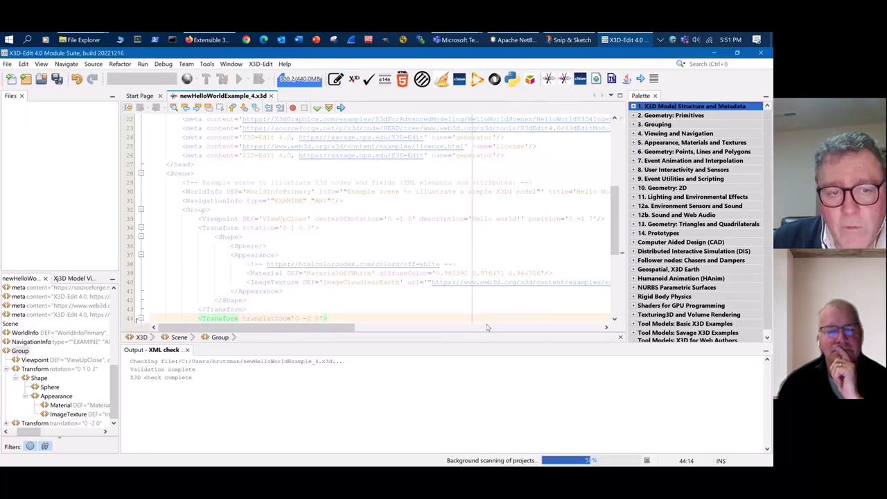
{"action": "scroll", "coordinate": [487, 327], "scroll_direction": "up", "scroll_amount": 2}
{"action": "scroll", "coordinate": [487, 327], "scroll_direction": "up", "scroll_amount": 5}
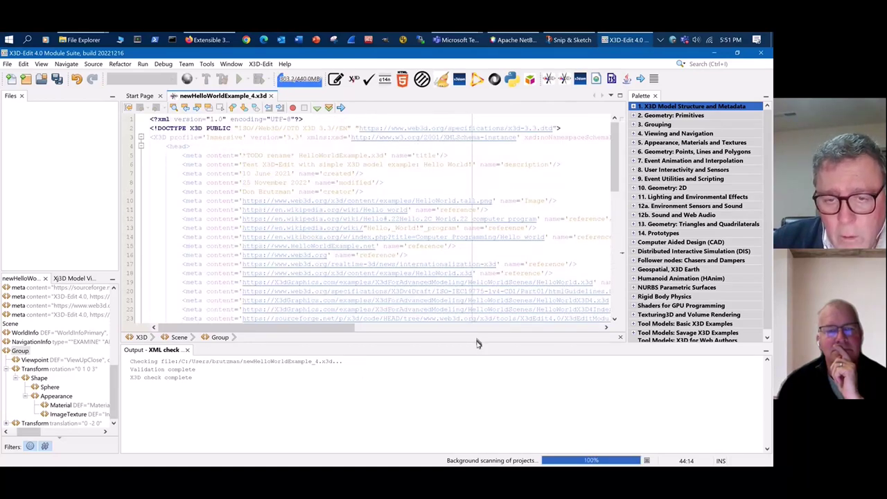
{"action": "left_click_drag", "start_coordinate": [477, 342], "coordinate": [485, 397]}
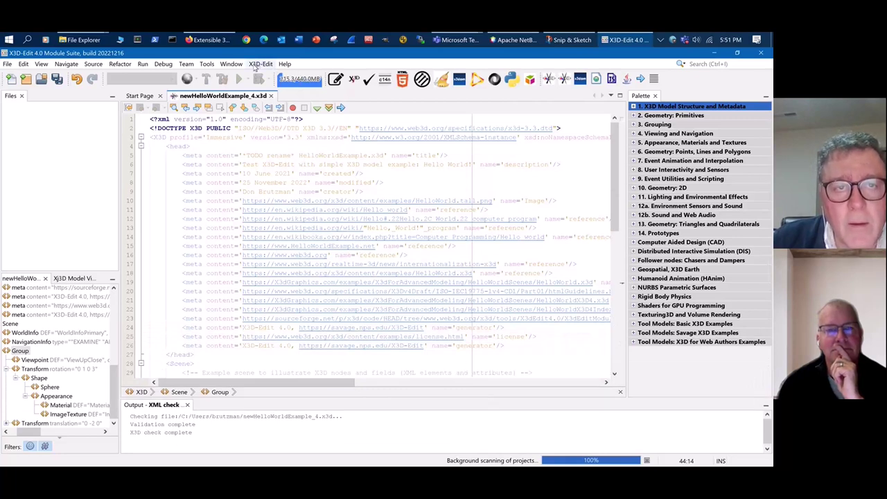
Step: Export the scene as pretty-print HTML documentation named newHelloWorldExample_4.html, with the result opened in the browser
{"action": "left_click", "coordinate": [257, 64]}
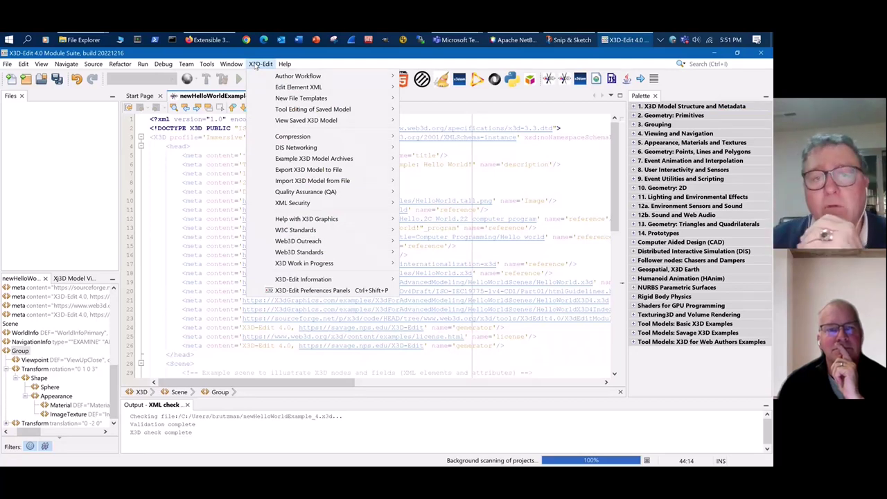
{"action": "mouse_move", "coordinate": [356, 78]}
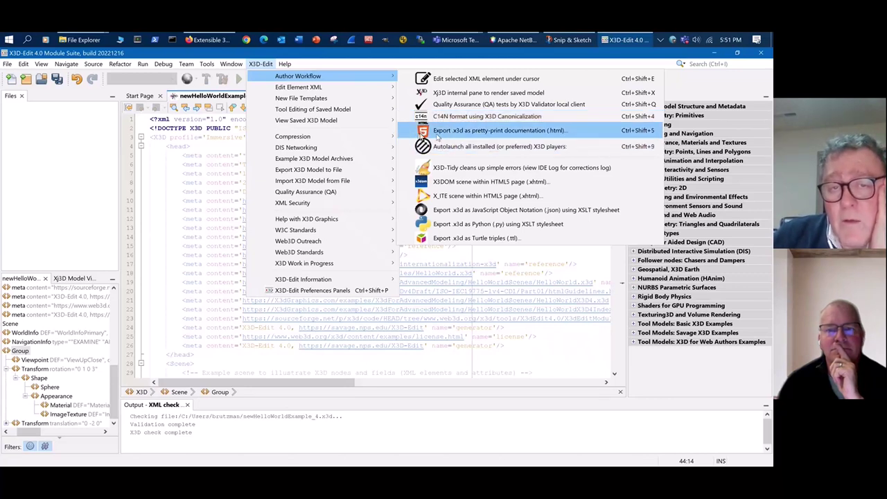
{"action": "left_click", "coordinate": [500, 248]}
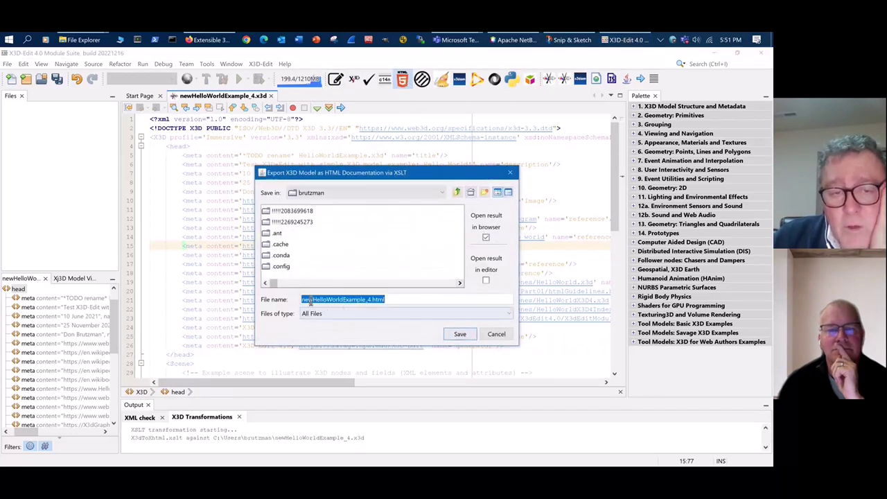
{"action": "left_click", "coordinate": [459, 333]}
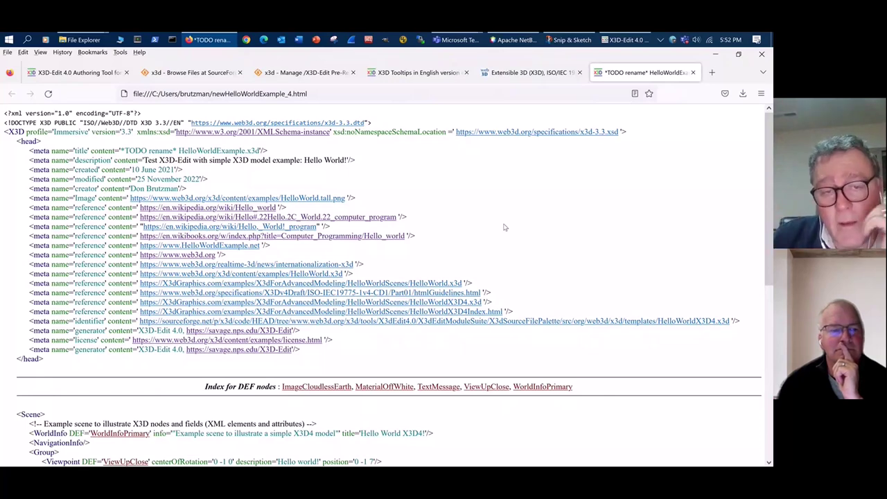
Step: Look through the exported HTML documentation and open its earth-topo.png texture link in a new browser tab
{"action": "scroll", "coordinate": [470, 352], "scroll_direction": "down", "scroll_amount": 8}
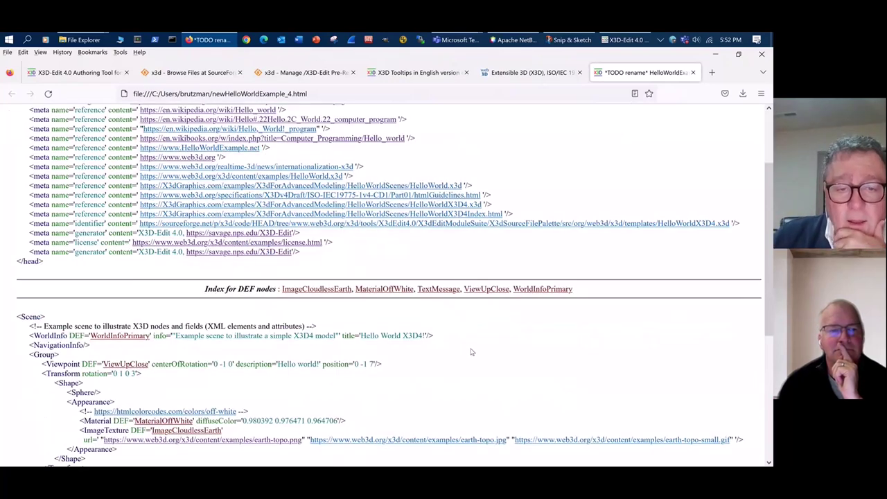
{"action": "scroll", "coordinate": [469, 351], "scroll_direction": "up", "scroll_amount": 3}
{"action": "key", "text": "ctrl+t"}
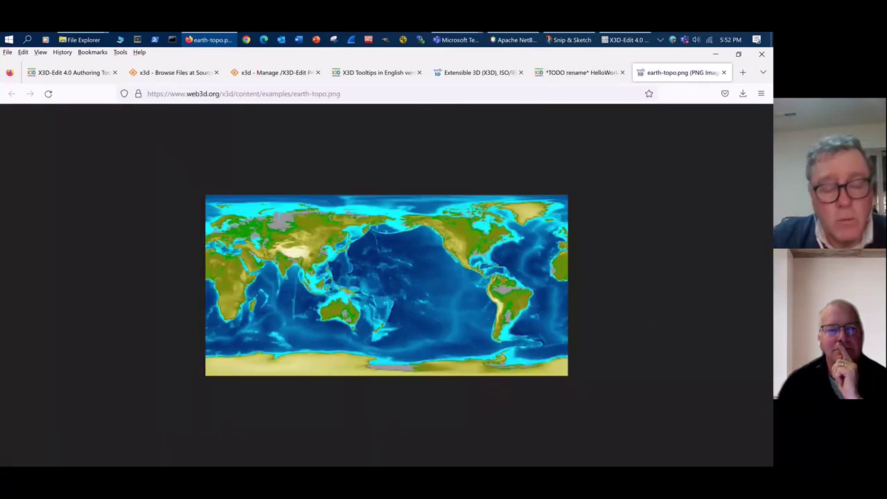
Step: View the earth-topo.jpg and earth-topo-small.gif texture links, closing each image tab, and return to the start of the HTML documentation
{"action": "key", "text": "ctrl+w"}
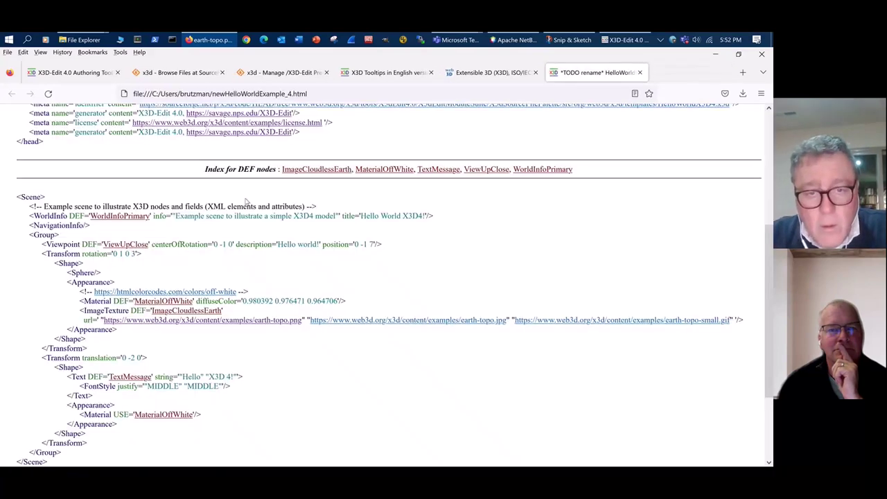
{"action": "left_click", "coordinate": [418, 320]}
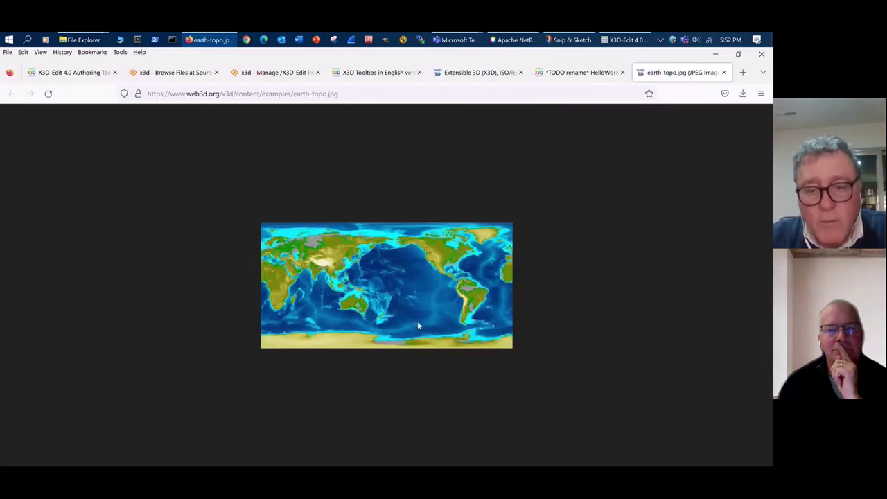
{"action": "key", "text": "ctrl+w"}
{"action": "left_click", "coordinate": [547, 324]}
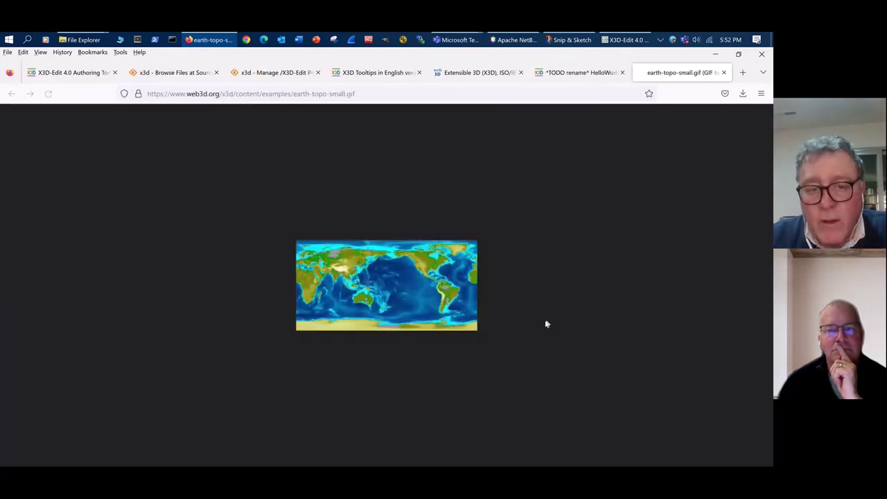
{"action": "key", "text": "ctrl+w"}
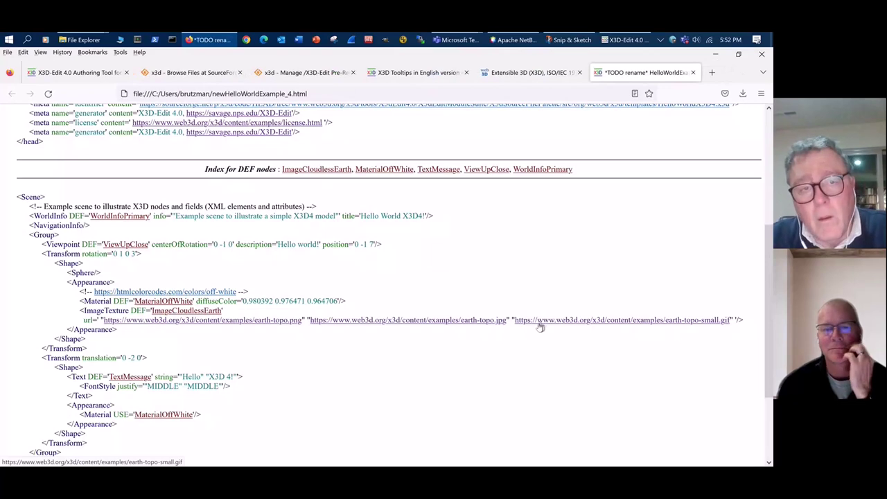
{"action": "scroll", "coordinate": [537, 324], "scroll_direction": "up", "scroll_amount": 5}
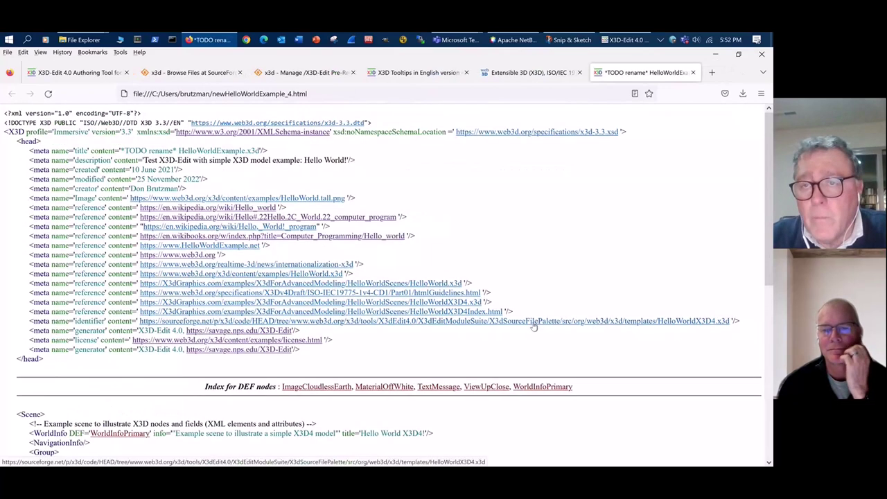
Step: Switch back to X3D-Edit, view the X3D-Tidy conversion options, and dismiss them without transforming the model
{"action": "left_click", "coordinate": [716, 55]}
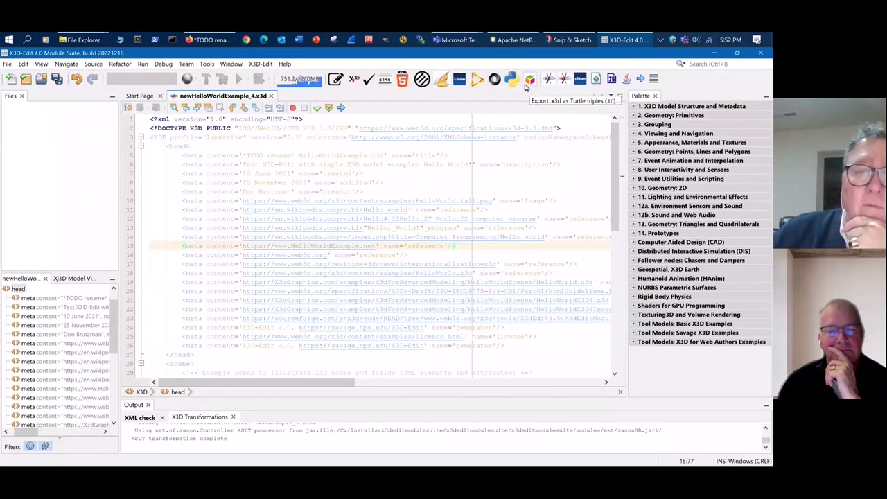
{"action": "left_click", "coordinate": [441, 79]}
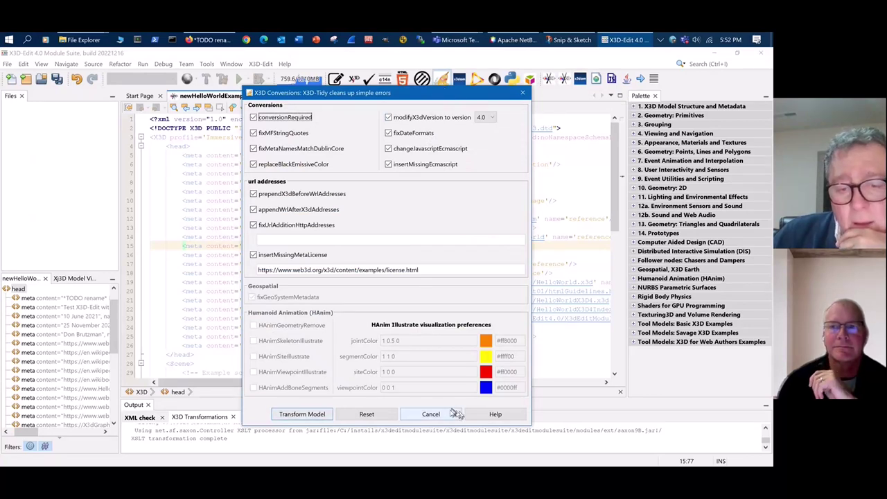
{"action": "left_click", "coordinate": [431, 414]}
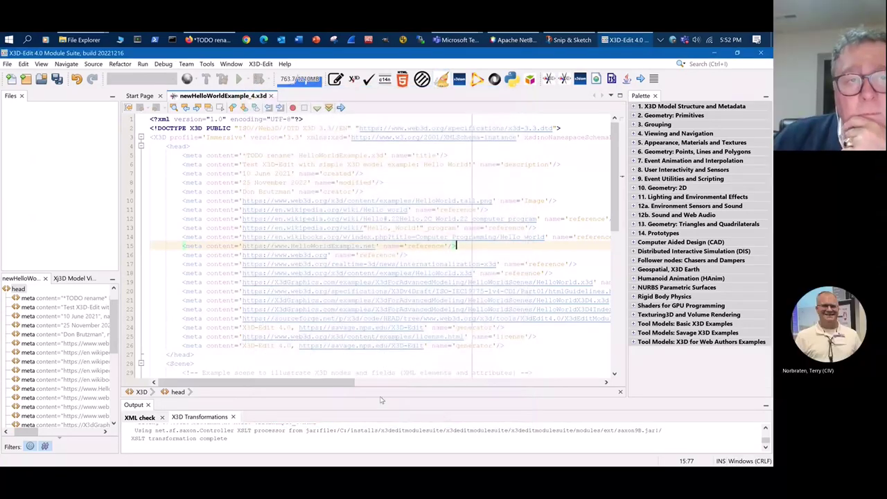
Step: Check the build date and plugin version in the About X3D-Edit information and close it
{"action": "left_click", "coordinate": [261, 64]}
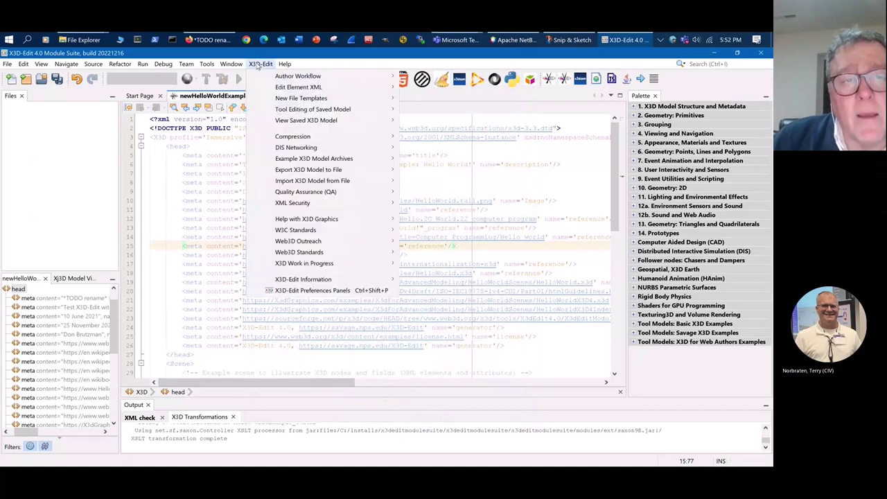
{"action": "mouse_move", "coordinate": [236, 64]}
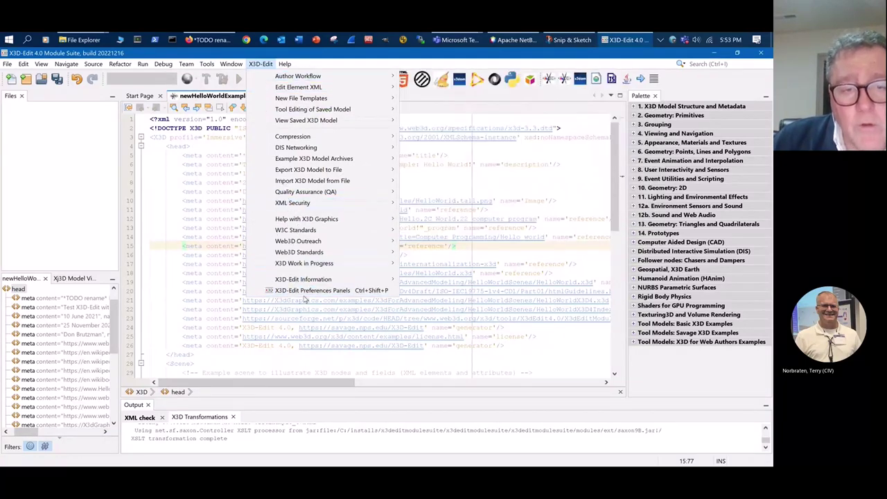
{"action": "mouse_move", "coordinate": [303, 281]}
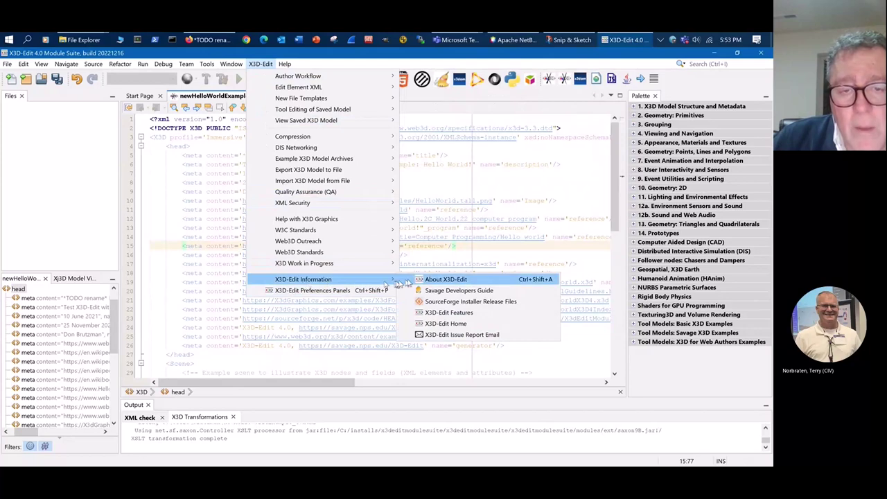
{"action": "left_click", "coordinate": [441, 280]}
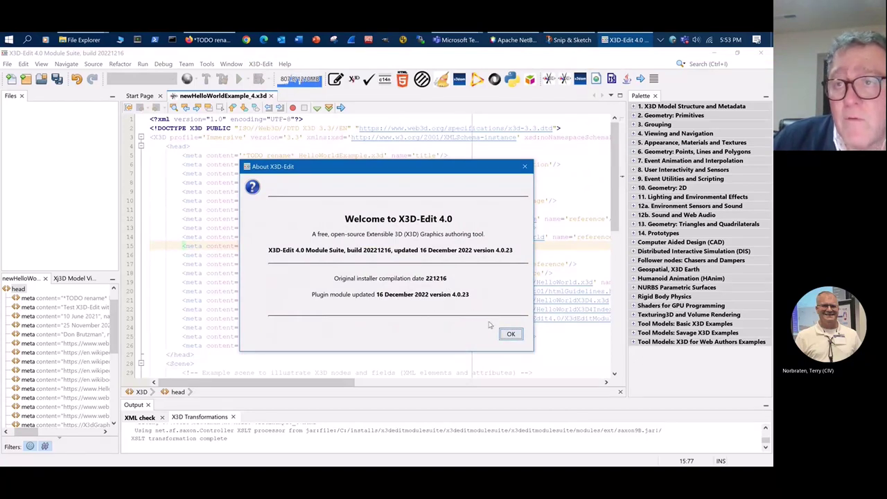
{"action": "mouse_move", "coordinate": [737, 44]}
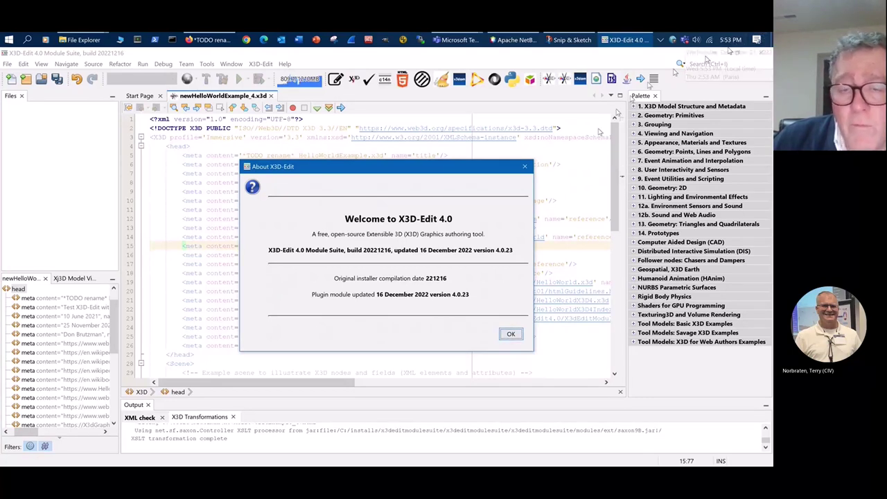
{"action": "left_click", "coordinate": [511, 333]}
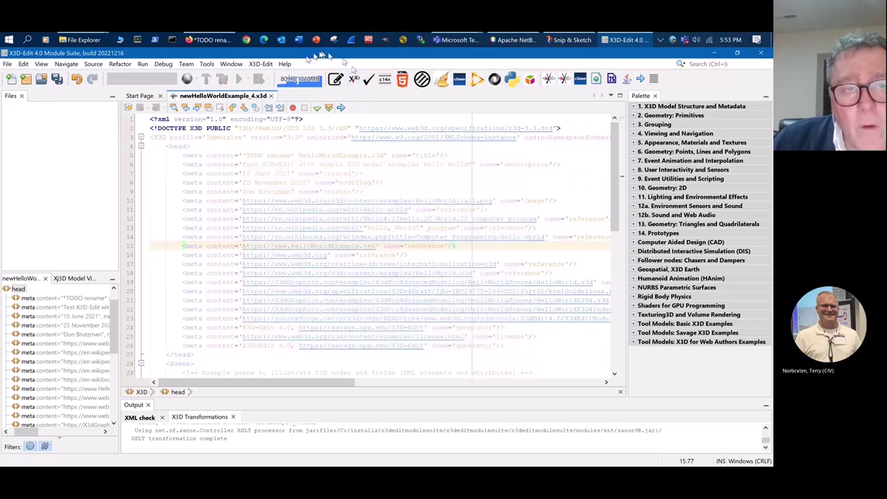
Step: Review the X3D-Edit Update Center in the plugin settings and set the automatic update check interval to Every Startup
{"action": "left_click", "coordinate": [207, 64]}
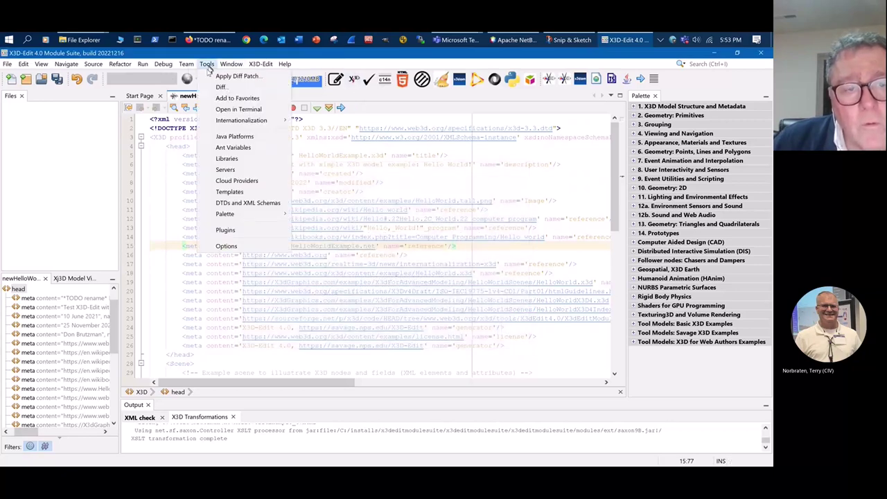
{"action": "left_click", "coordinate": [224, 230]}
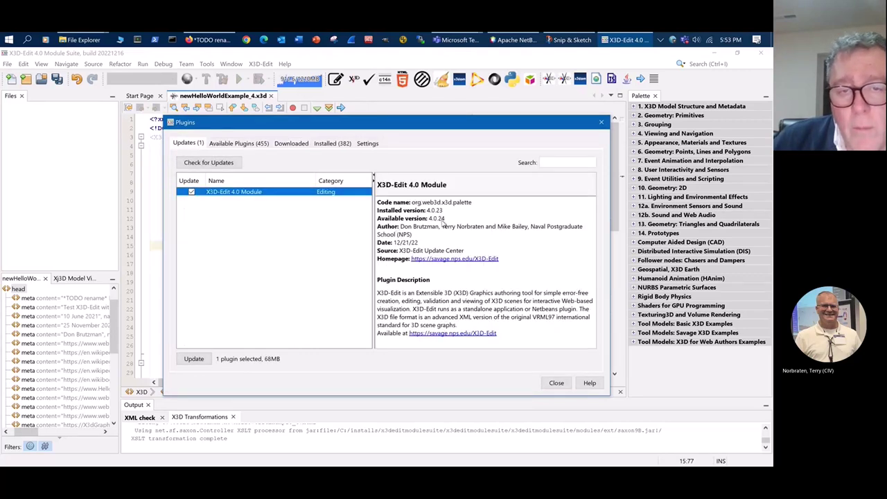
{"action": "left_click", "coordinate": [367, 144]}
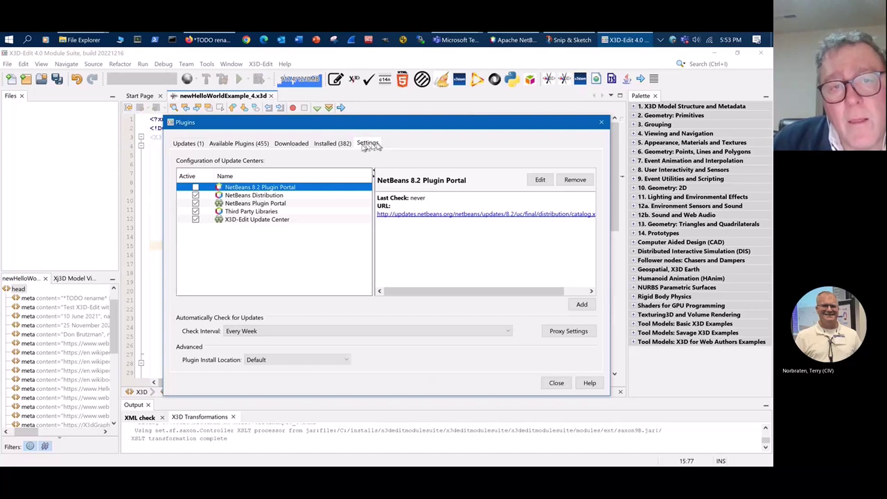
{"action": "left_click", "coordinate": [275, 221]}
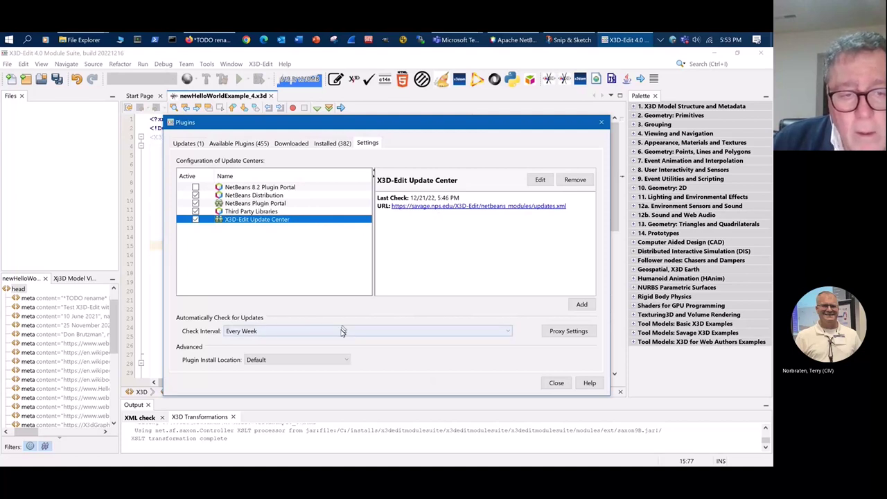
{"action": "left_click", "coordinate": [340, 331]}
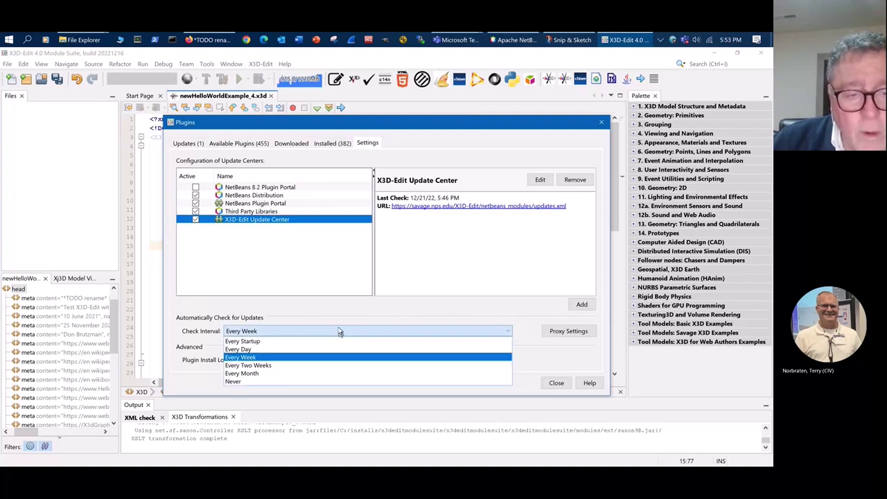
{"action": "left_click", "coordinate": [312, 342]}
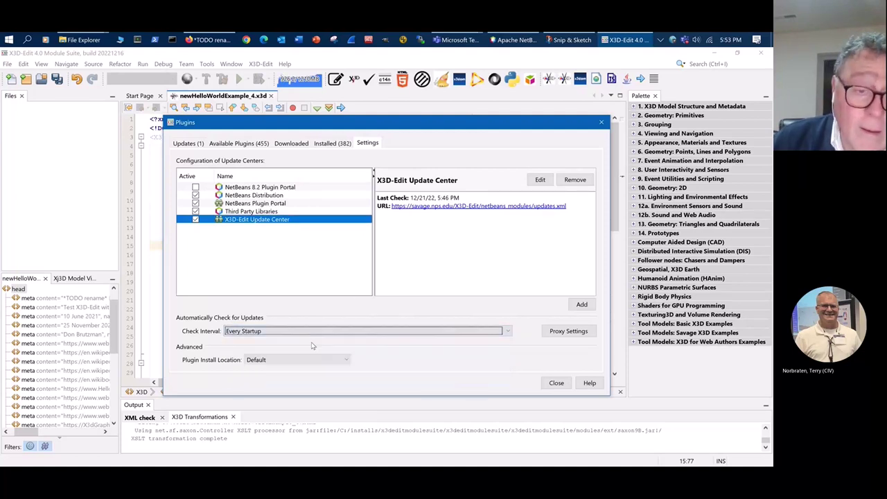
{"action": "left_click", "coordinate": [549, 384]}
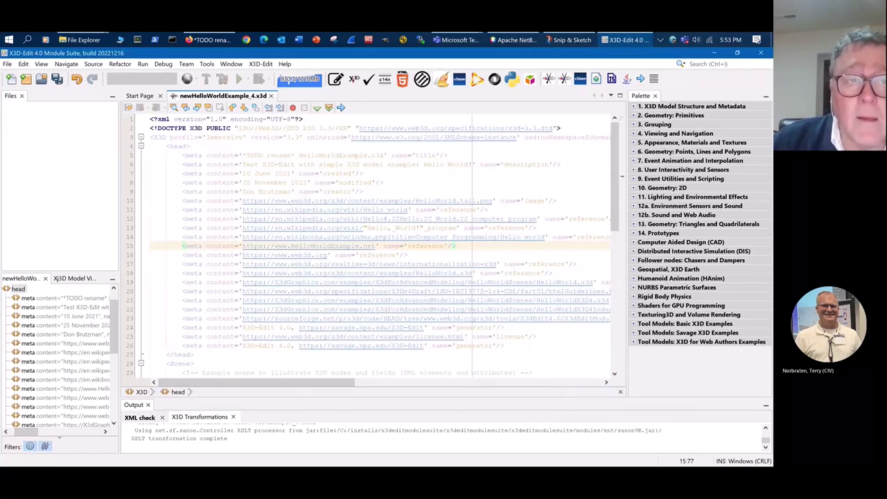
Step: Check for plugin updates and update the X3D-Edit 4.0 Module to version 4.0.24, accepting the license agreement
{"action": "left_click", "coordinate": [231, 64]}
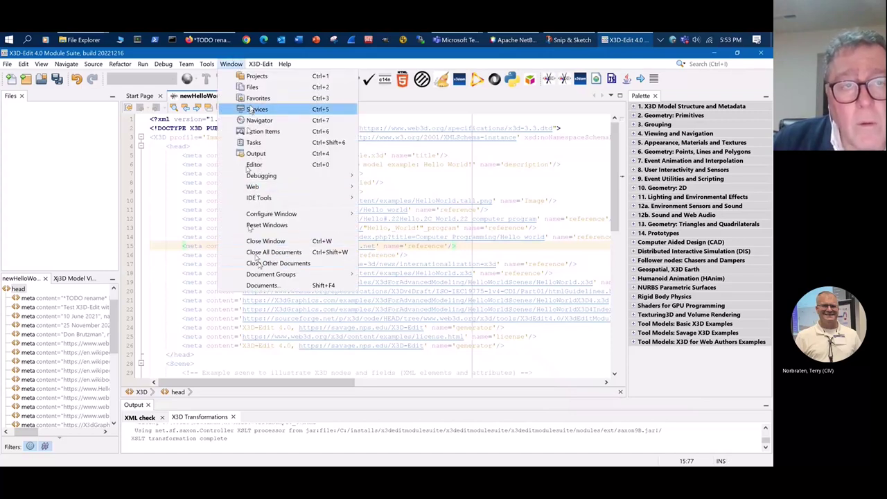
{"action": "left_click", "coordinate": [207, 63]}
{"action": "left_click", "coordinate": [207, 64]}
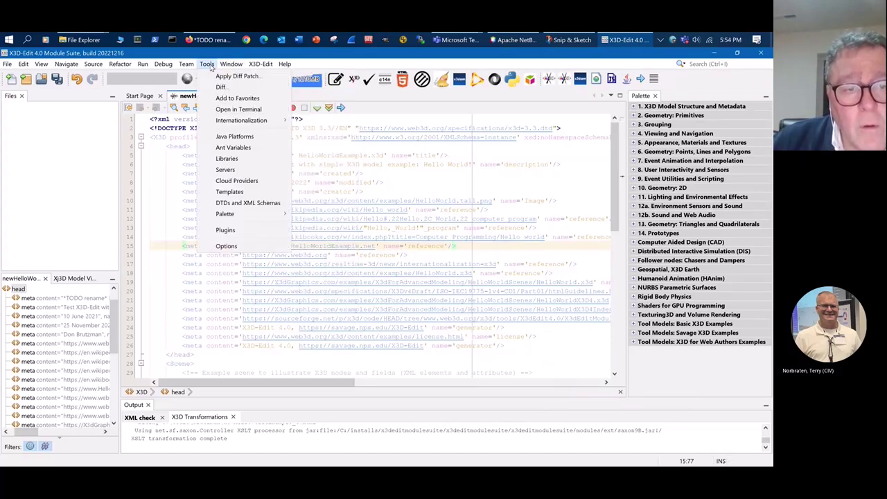
{"action": "left_click", "coordinate": [226, 230]}
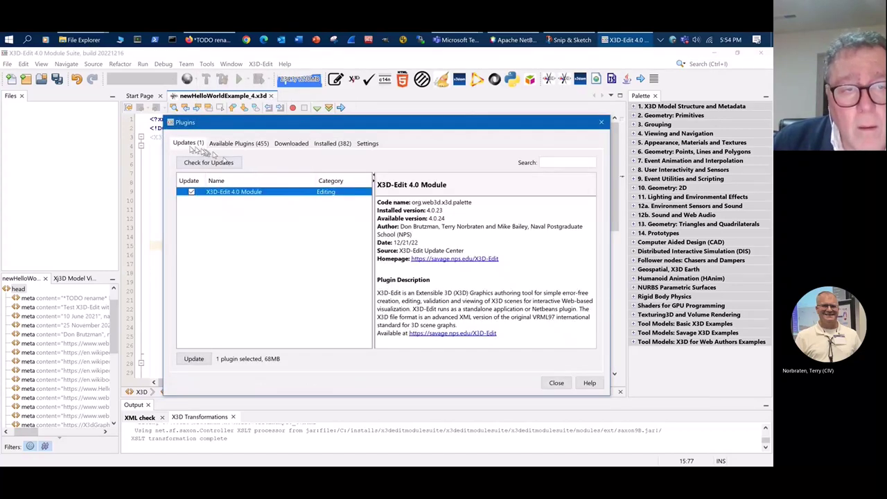
{"action": "left_click", "coordinate": [195, 163]}
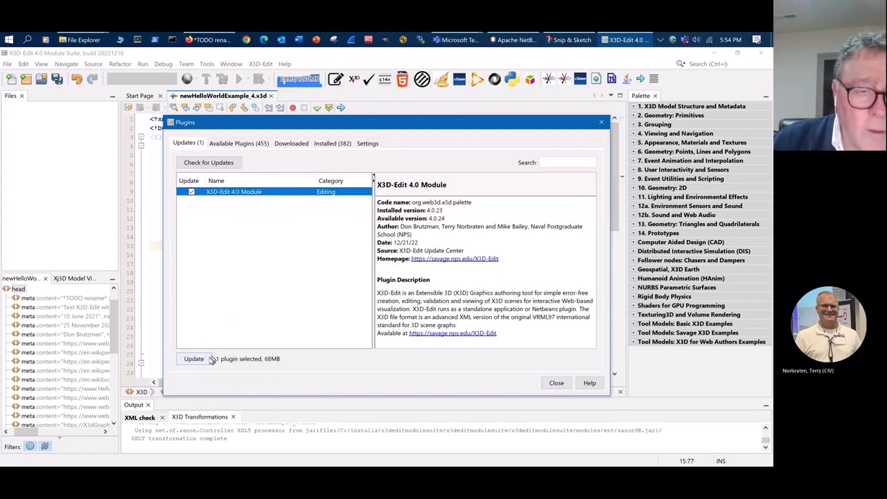
{"action": "left_click", "coordinate": [204, 359]}
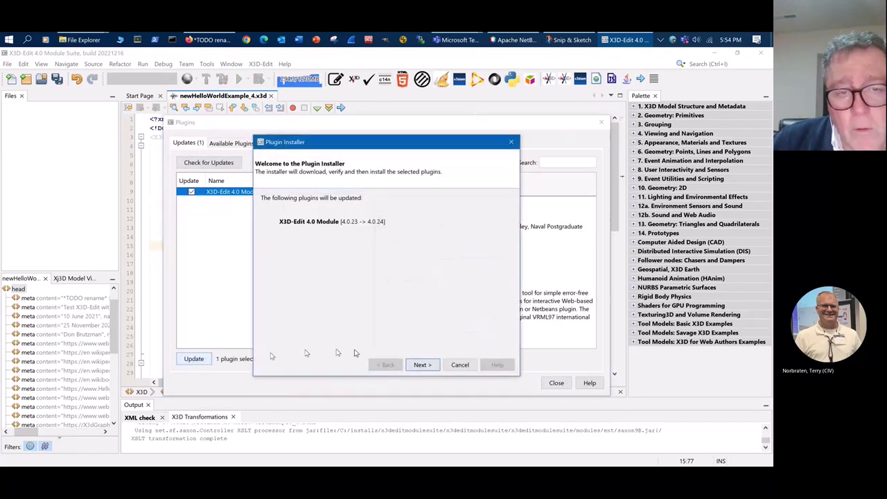
{"action": "left_click", "coordinate": [416, 366]}
{"action": "left_click", "coordinate": [373, 341]}
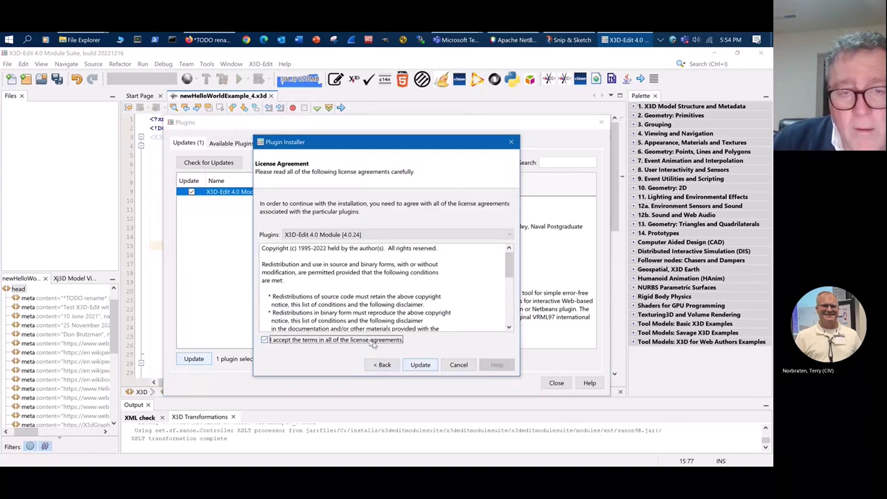
{"action": "left_click", "coordinate": [421, 364]}
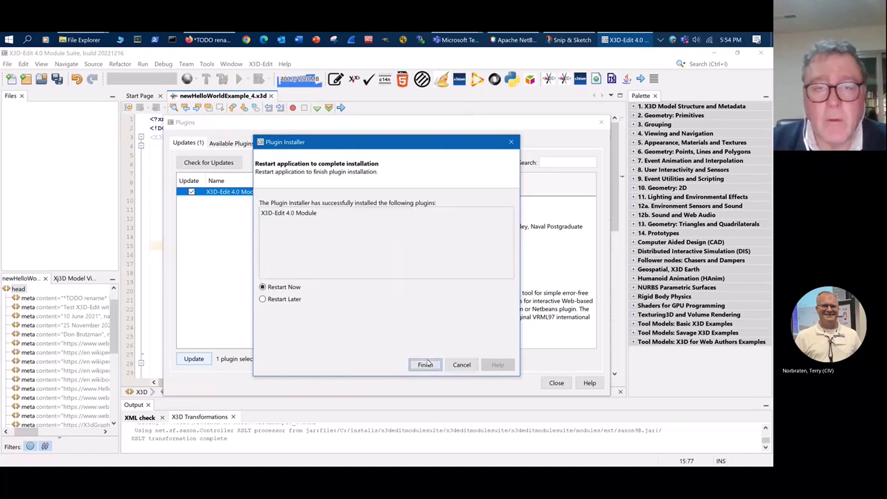
Step: Restart X3D-Edit now to complete the plugin installation, clear away the File Explorer window, and show newHelloWorldExample_4.x3d
{"action": "left_click", "coordinate": [426, 363]}
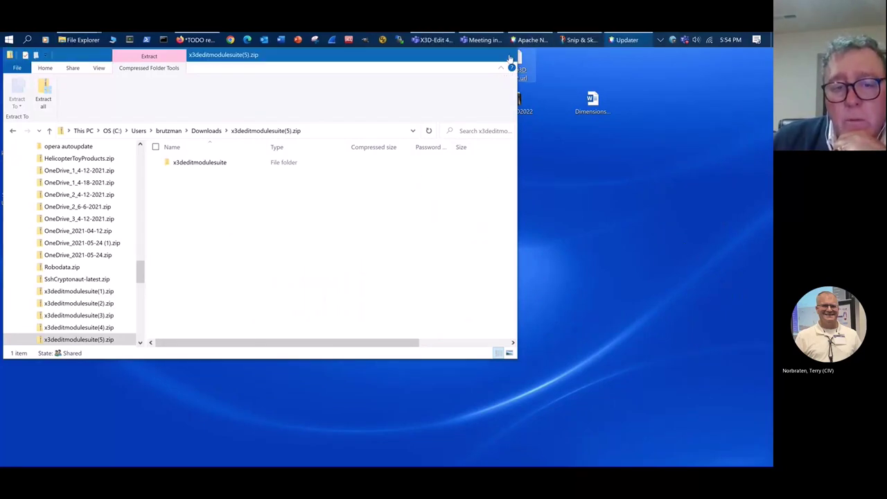
{"action": "left_click", "coordinate": [509, 57]}
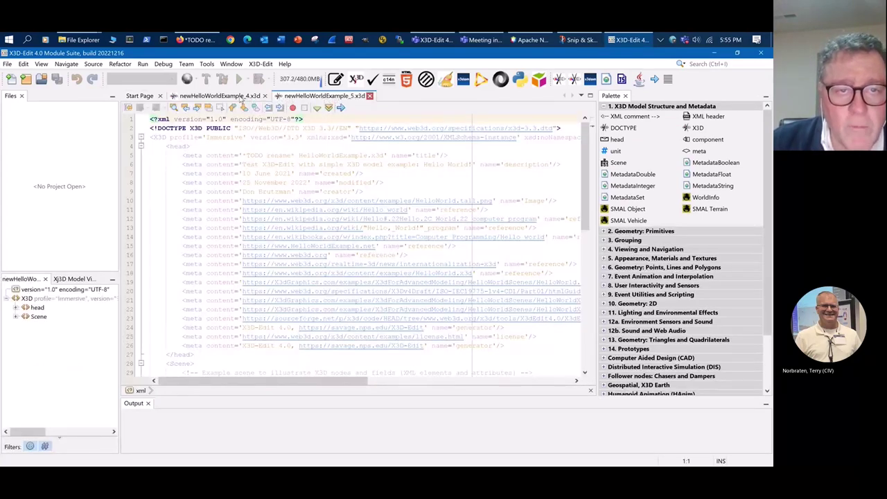
{"action": "left_click", "coordinate": [247, 98]}
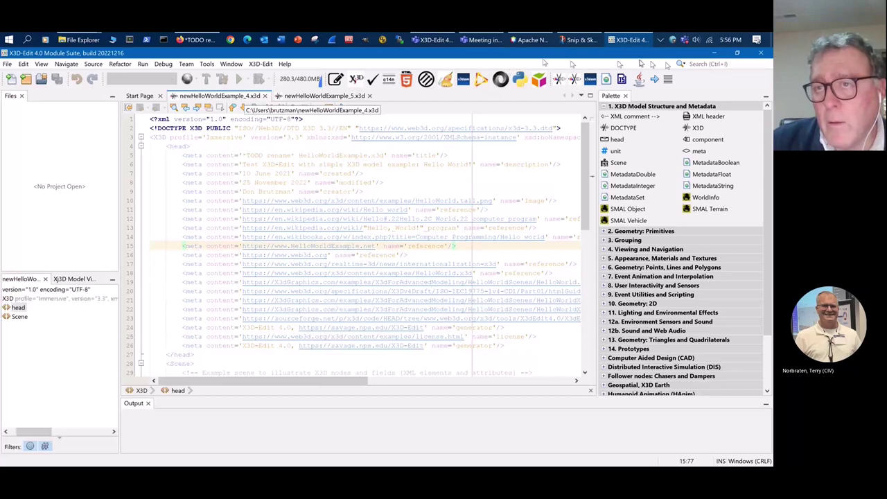
Step: Switch to Apache NetBeans IDE 16, check the plugin version in the About X3D-Edit information, and close it
{"action": "left_click", "coordinate": [715, 53]}
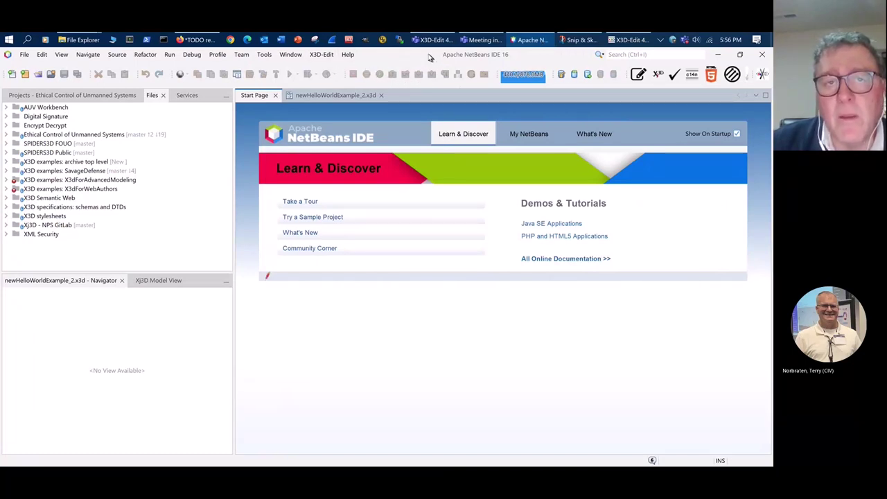
{"action": "mouse_move", "coordinate": [531, 43]}
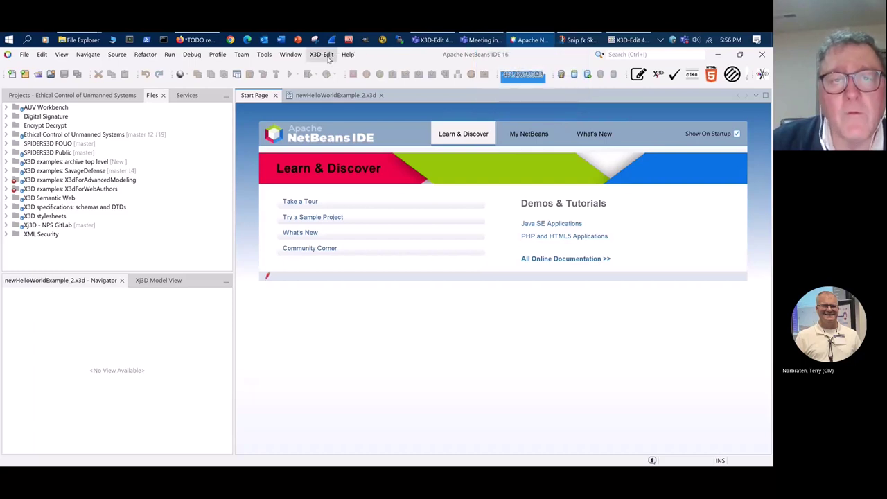
{"action": "left_click", "coordinate": [322, 55]}
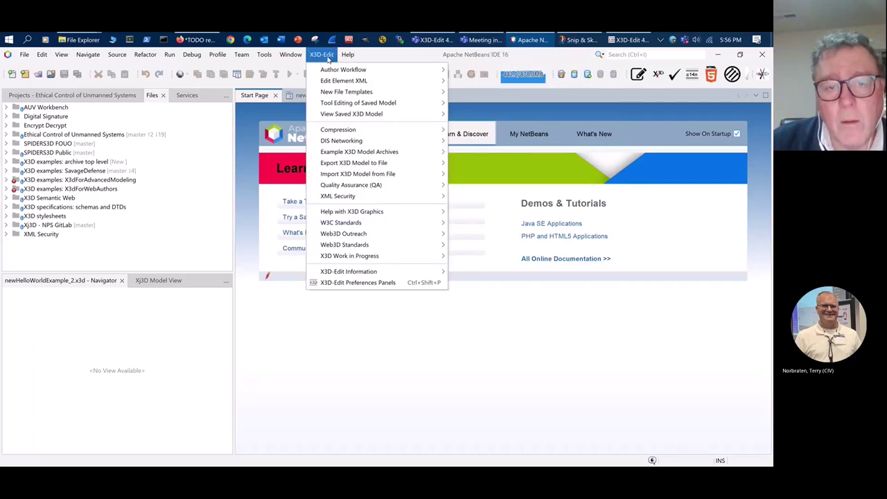
{"action": "mouse_move", "coordinate": [372, 272]}
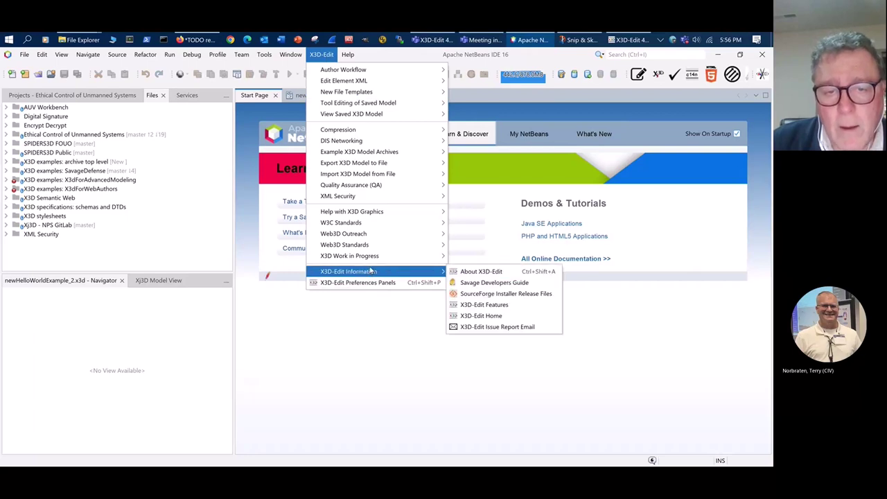
{"action": "left_click", "coordinate": [470, 275]}
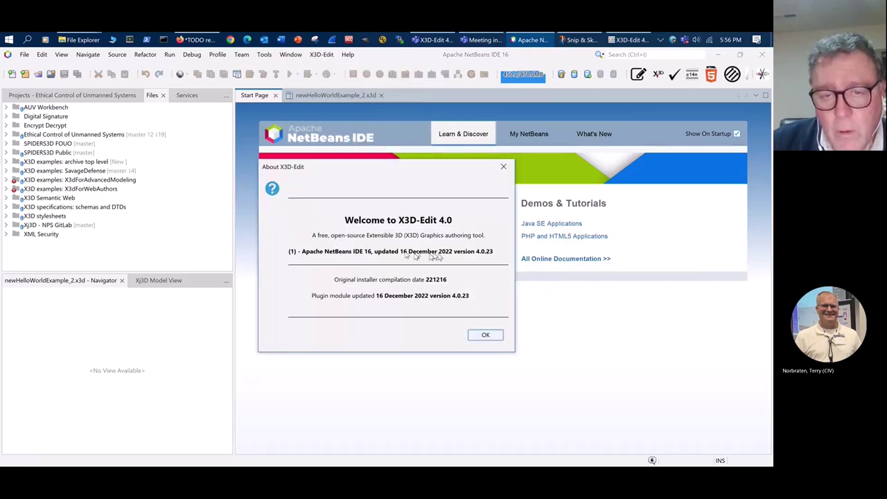
{"action": "left_click", "coordinate": [488, 337]}
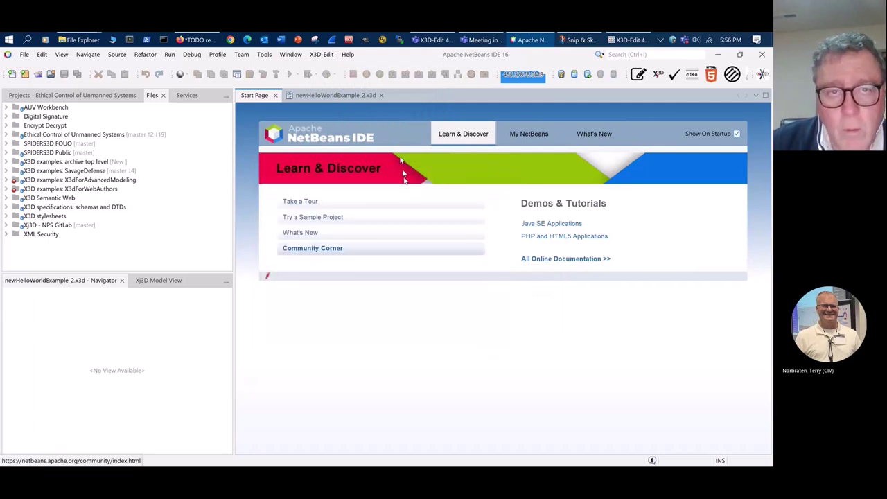
Step: Review the update centers and the automatic check interval in the NetBeans plugin settings
{"action": "left_click", "coordinate": [264, 54]}
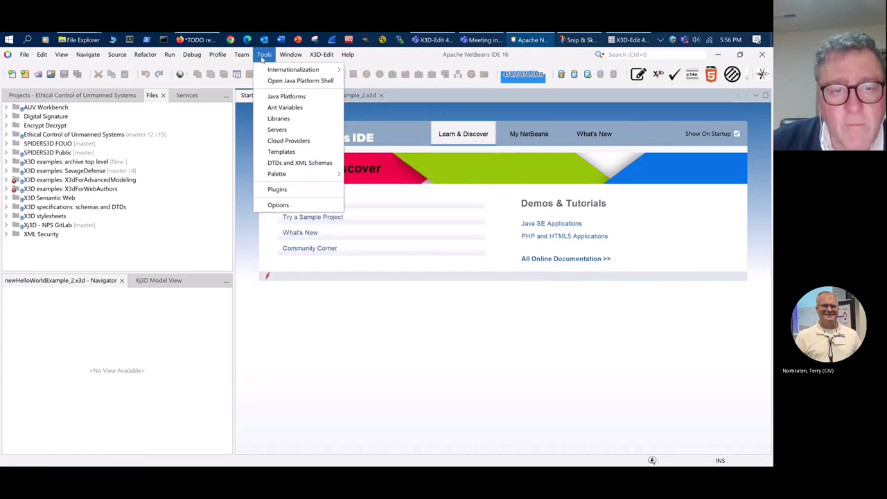
{"action": "left_click", "coordinate": [279, 189]}
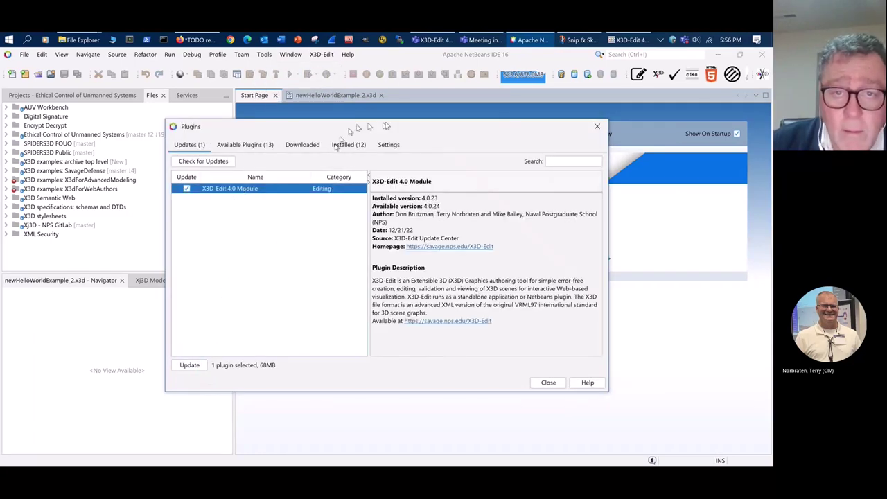
{"action": "left_click", "coordinate": [389, 146]}
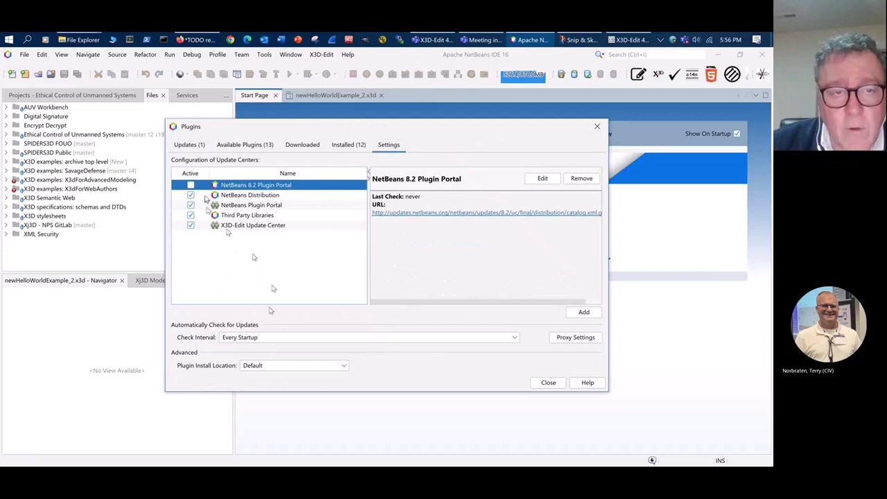
Step: Update the X3D-Edit 4.0 Module to version 4.0.24, accepting the certificate once, and restart the IDE now to complete the installation
{"action": "left_click", "coordinate": [196, 146]}
{"action": "left_click", "coordinate": [189, 365]}
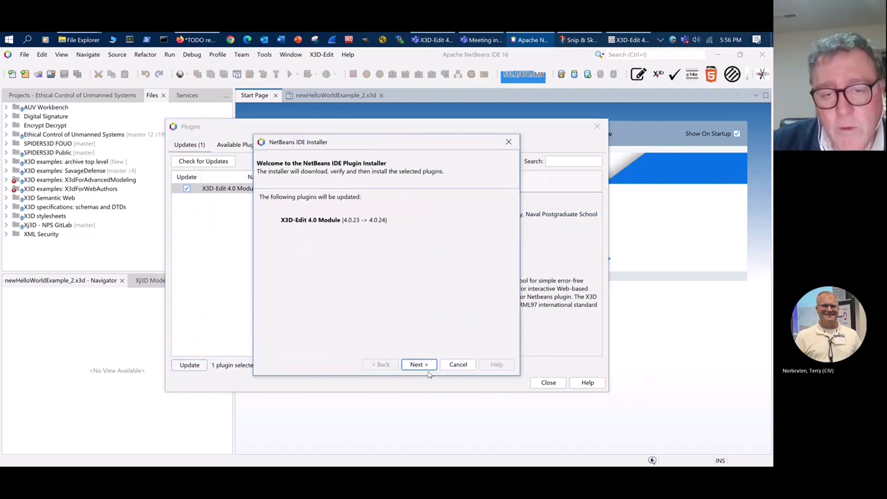
{"action": "left_click", "coordinate": [418, 365]}
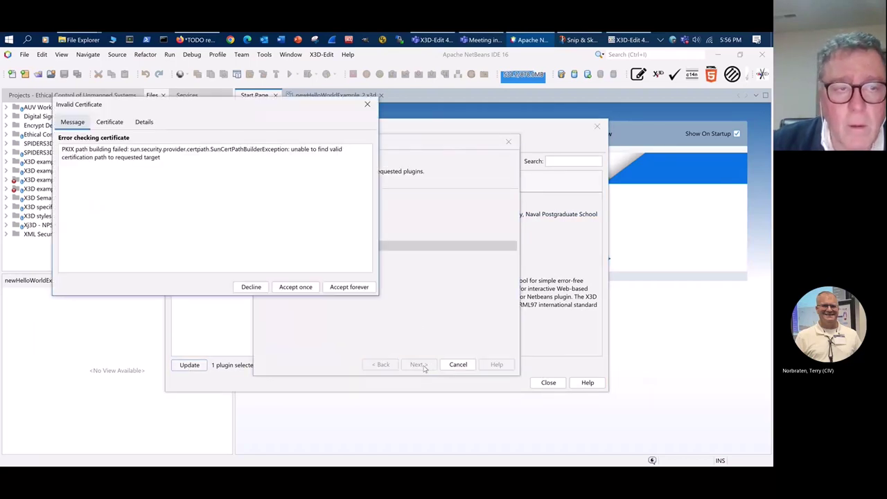
{"action": "left_click", "coordinate": [295, 287]}
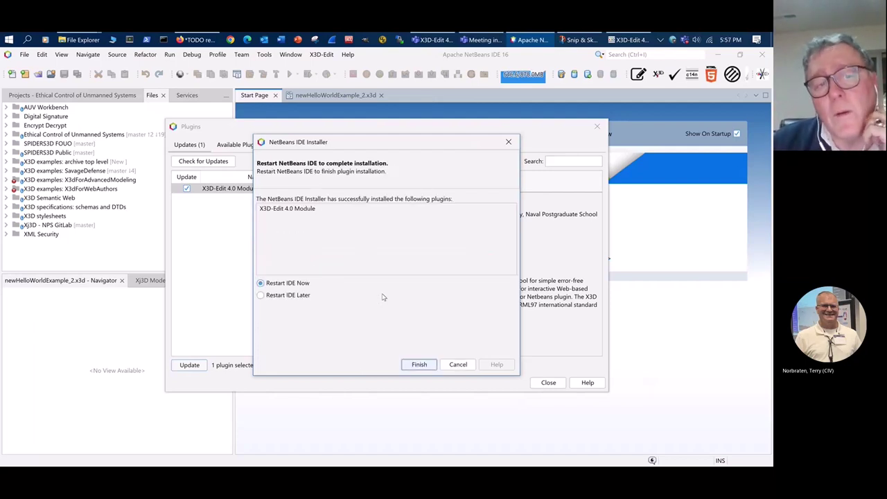
{"action": "left_click", "coordinate": [418, 365]}
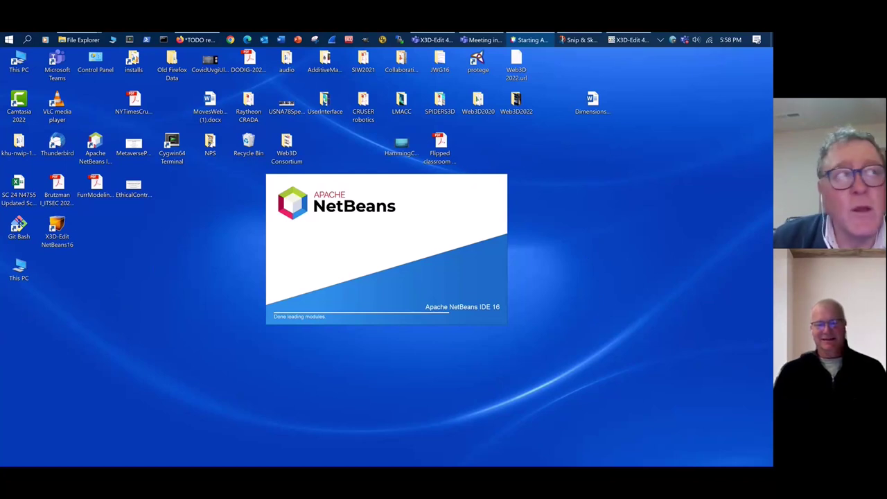
Step: Bring up the X3D-Edit Video Scripts snip in Snip & Sketch and enlarge it to read the installation checklist
{"action": "left_click", "coordinate": [579, 40]}
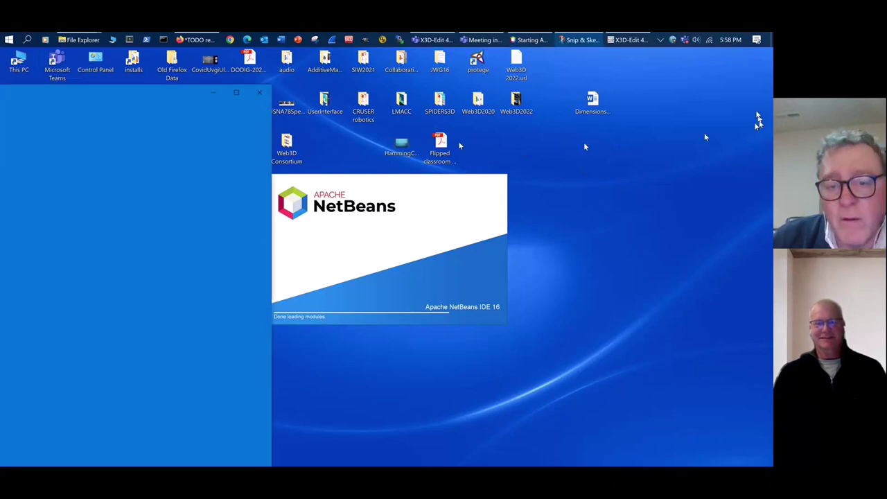
{"action": "left_click_drag", "start_coordinate": [748, 36], "coordinate": [352, 73]}
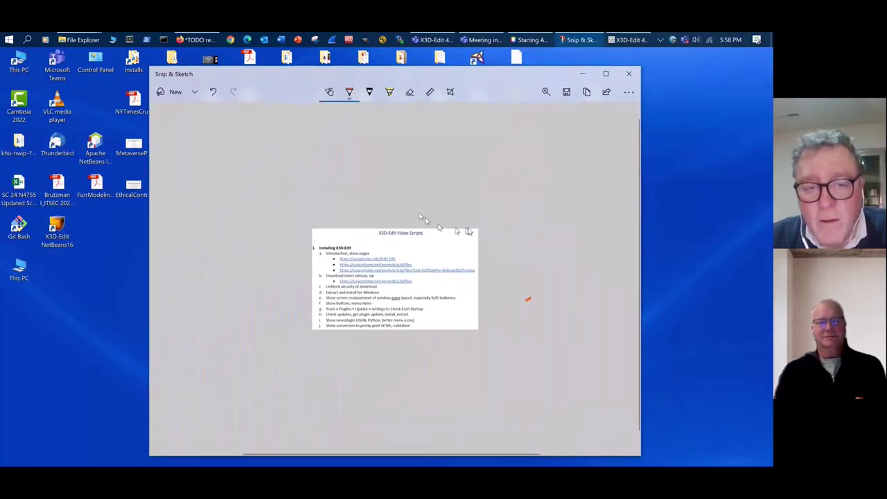
{"action": "scroll", "coordinate": [469, 231], "scroll_direction": "up", "scroll_amount": 3, "text": "ctrl"}
{"action": "scroll", "coordinate": [469, 230], "scroll_direction": "up", "scroll_amount": 2, "text": "ctrl"}
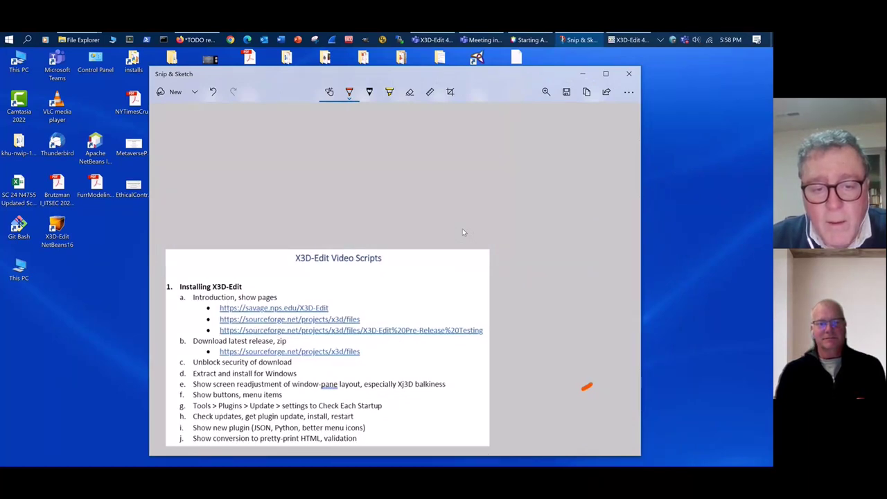
Step: Return from the checklist to the restarted NetBeans IDE and accept the invalid certificate once
{"action": "left_click", "coordinate": [629, 40]}
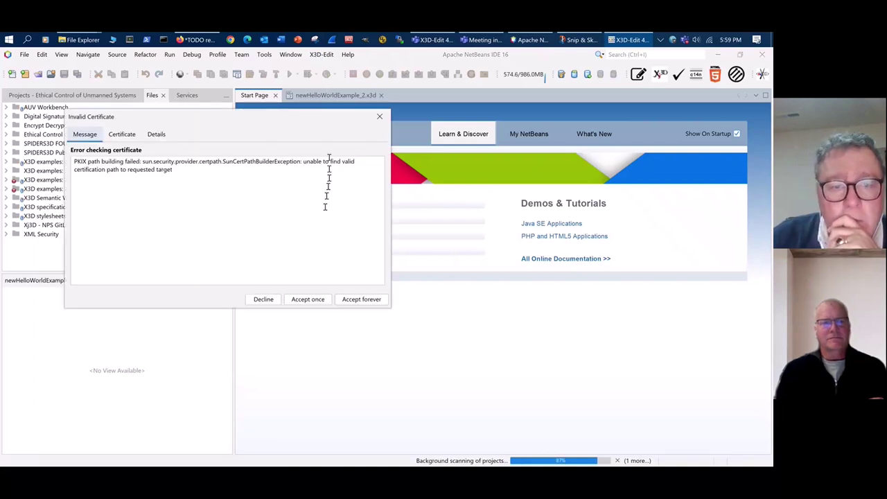
{"action": "left_click", "coordinate": [309, 301]}
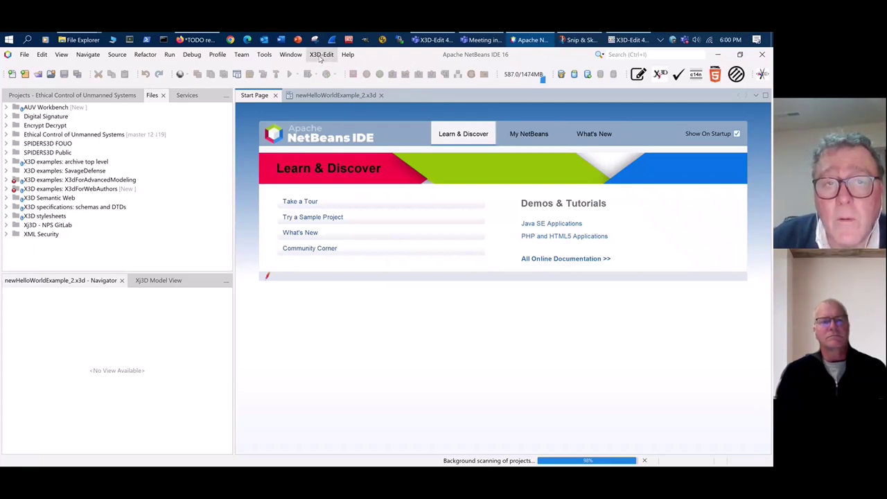
Step: Check the updated plugin version in the About X3D-Edit information, dismiss the abandoned cache directory notification, and close the information
{"action": "left_click", "coordinate": [321, 56]}
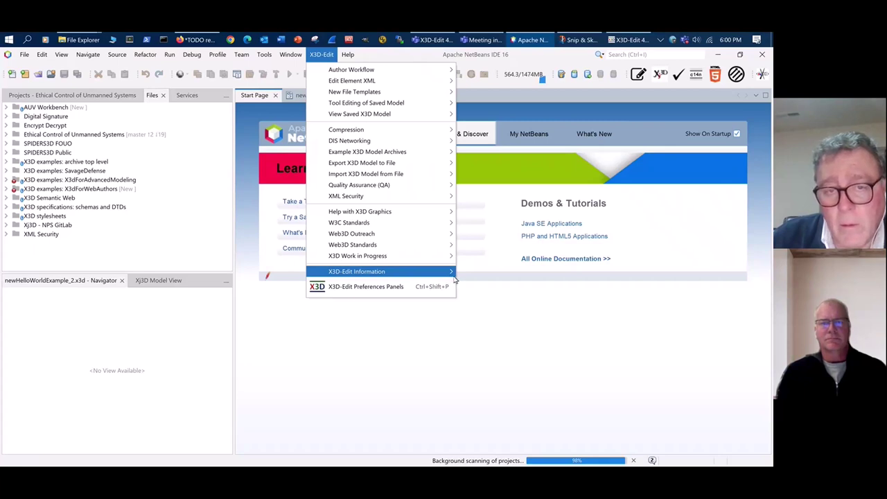
{"action": "left_click", "coordinate": [454, 274]}
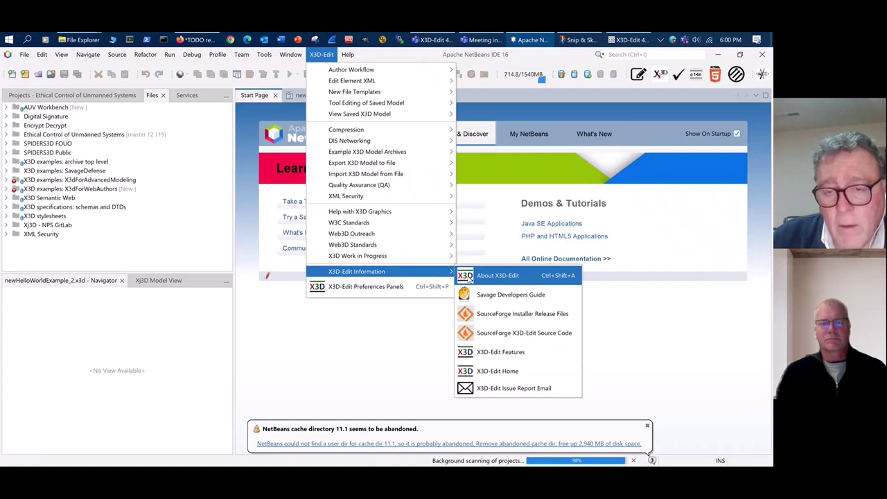
{"action": "left_click", "coordinate": [471, 278]}
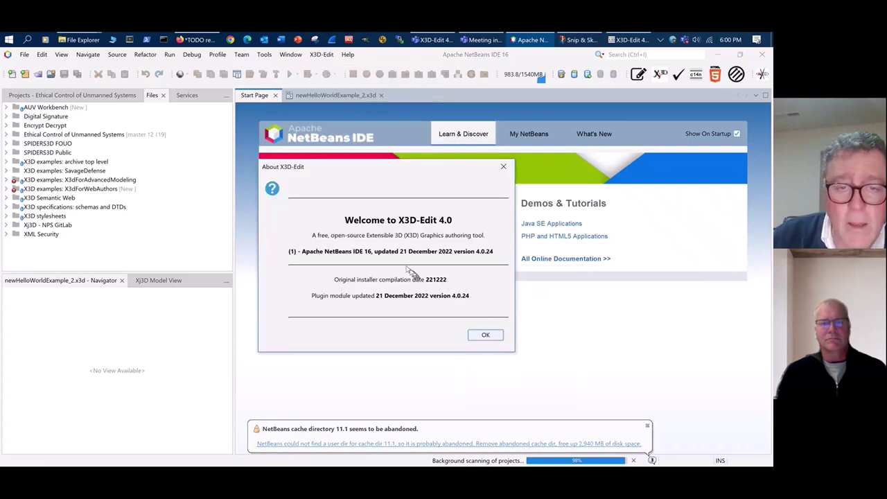
{"action": "left_click", "coordinate": [646, 426]}
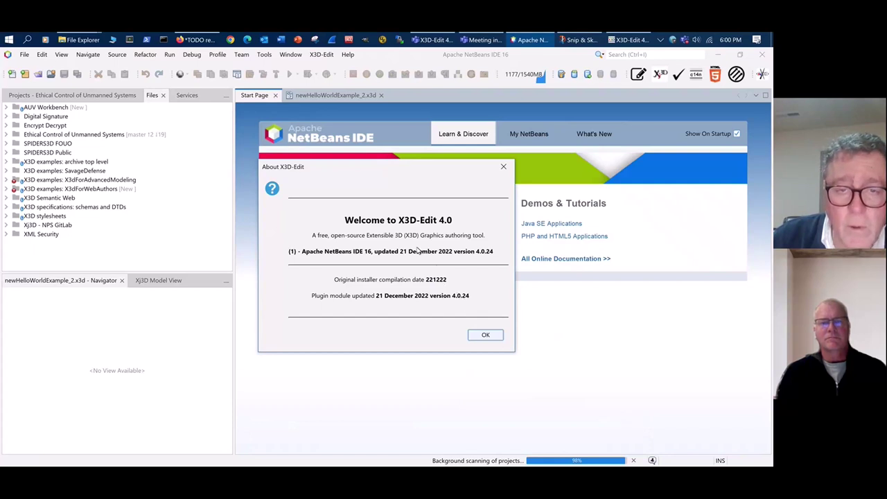
{"action": "left_click", "coordinate": [492, 337]}
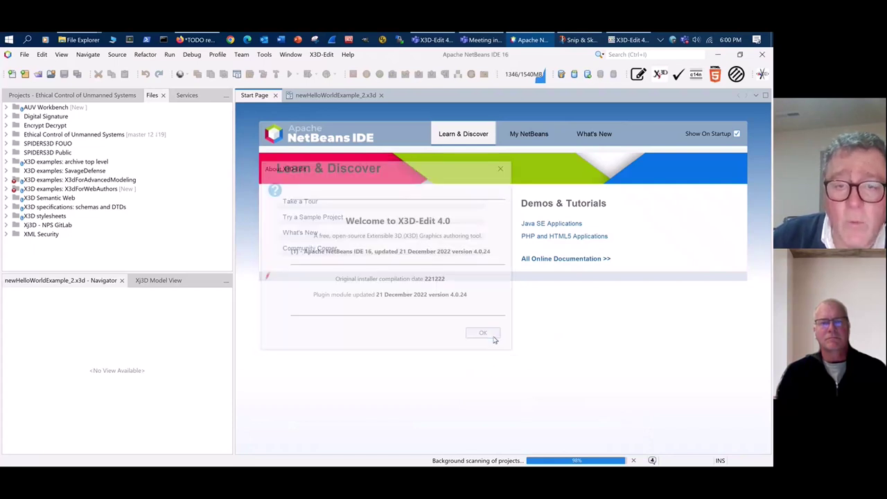